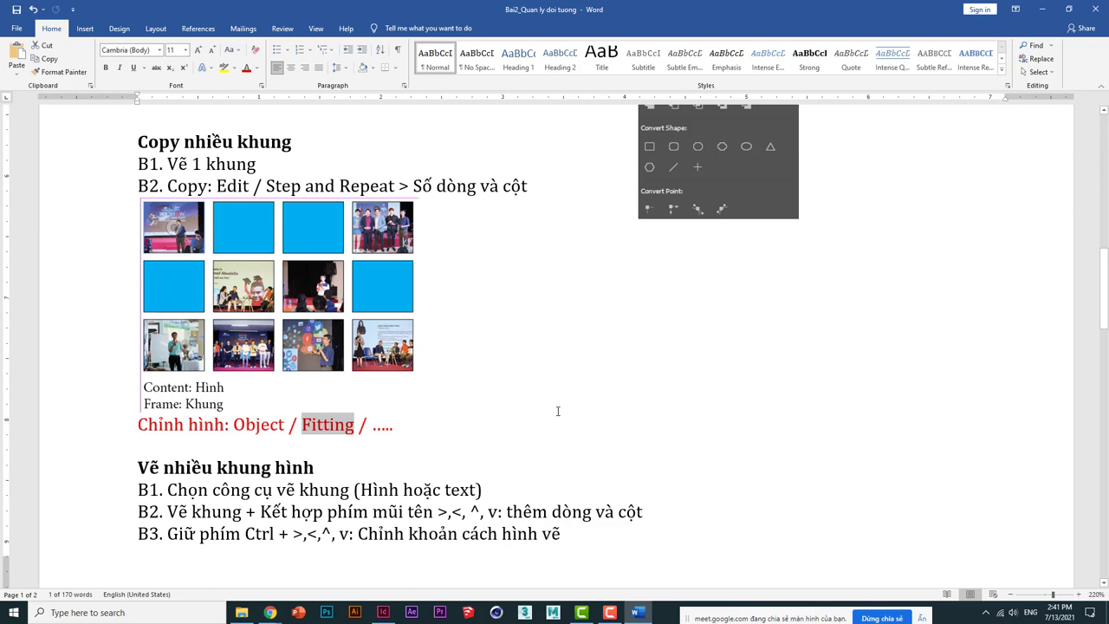
- Review the notes on drawing multiple frames, adjusting rows, columns and spacing, and fitting placed images to frames
scroll(558, 411, "down", 3)
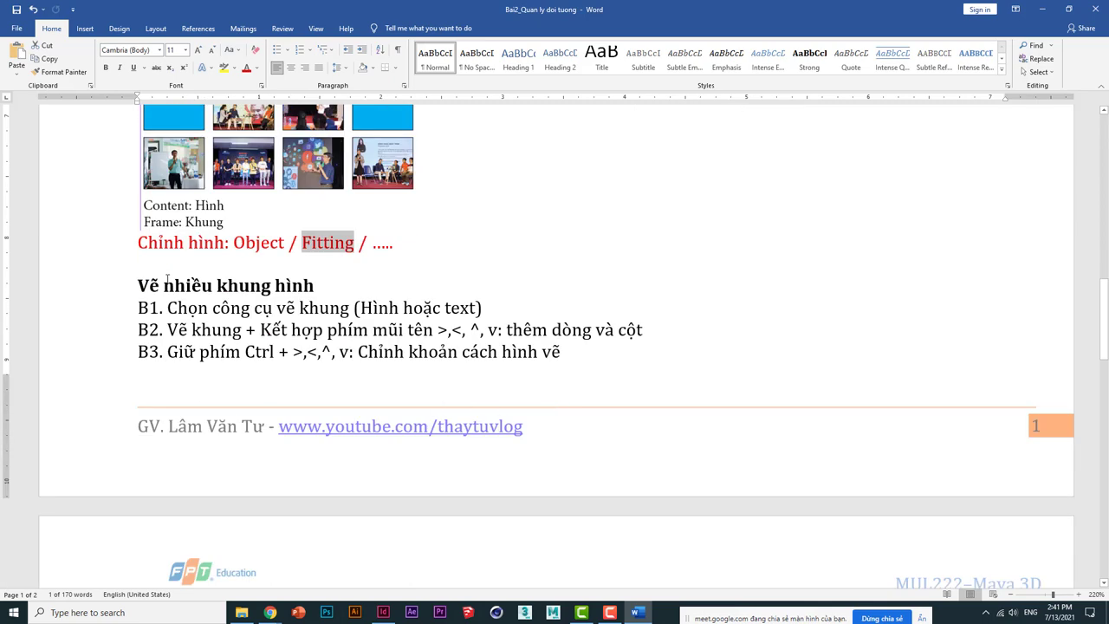
left_click_drag(138, 284, 322, 278)
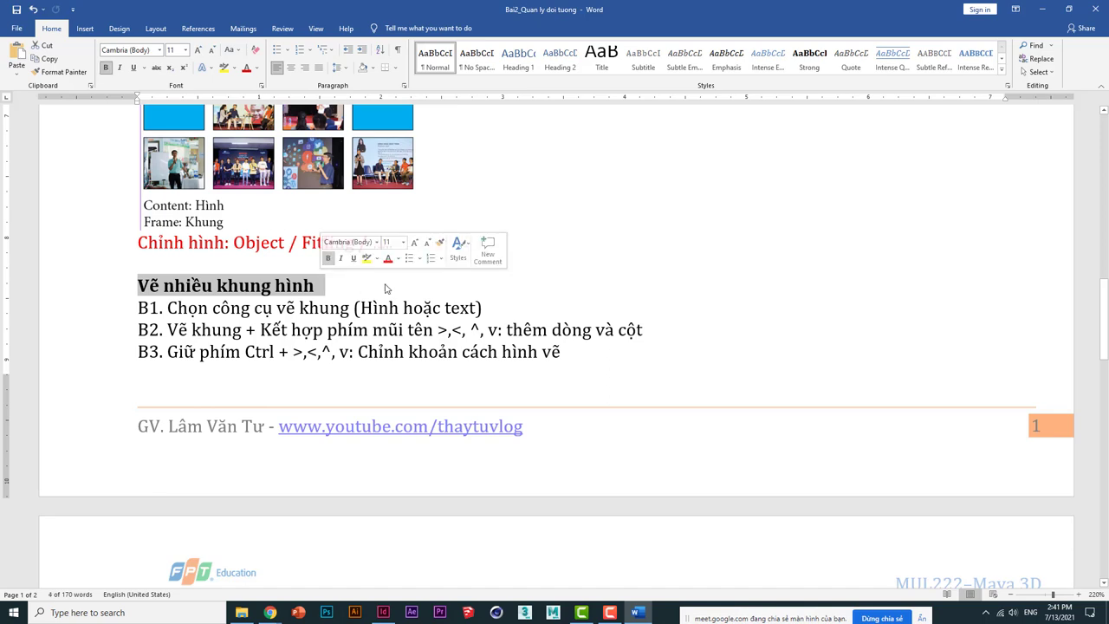
left_click(321, 278)
scroll(160, 212, "up", 3)
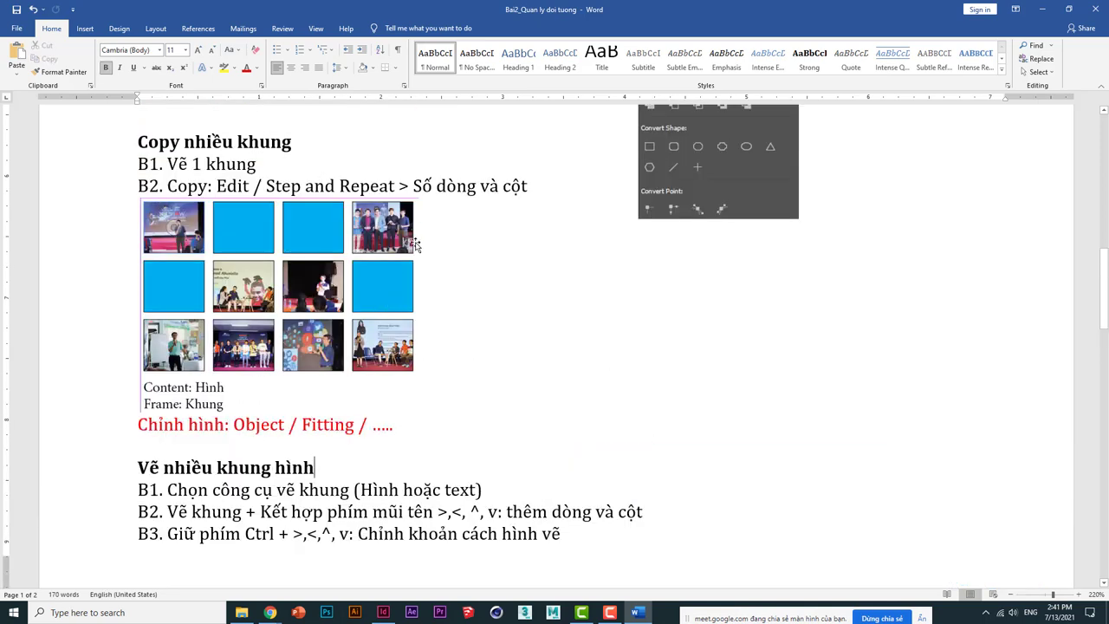
scroll(413, 244, "down", 3)
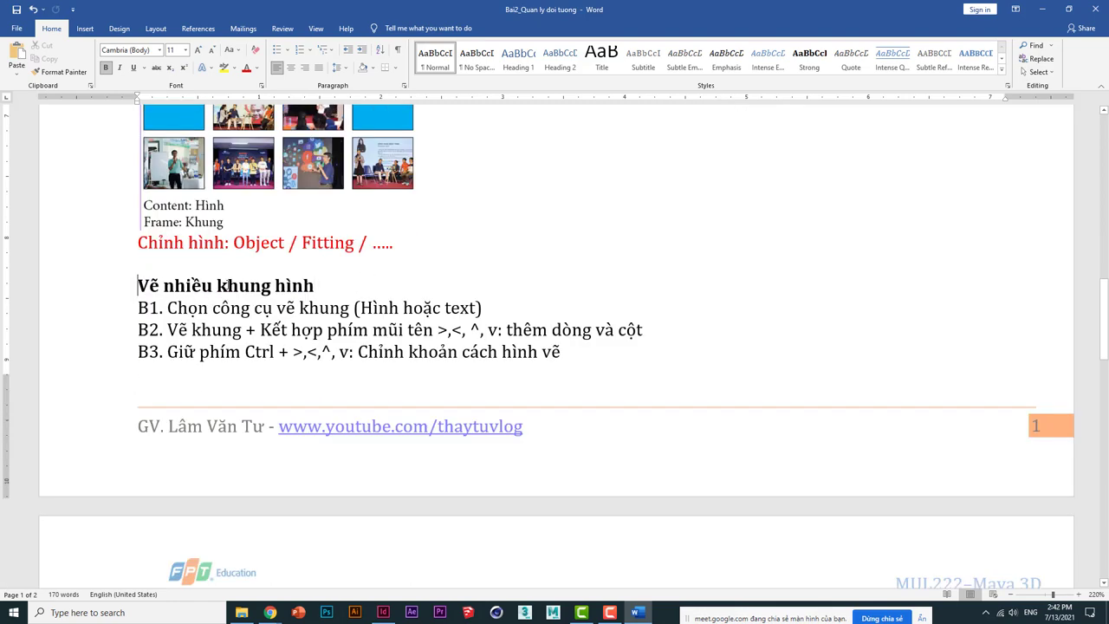
left_click_drag(139, 285, 339, 283)
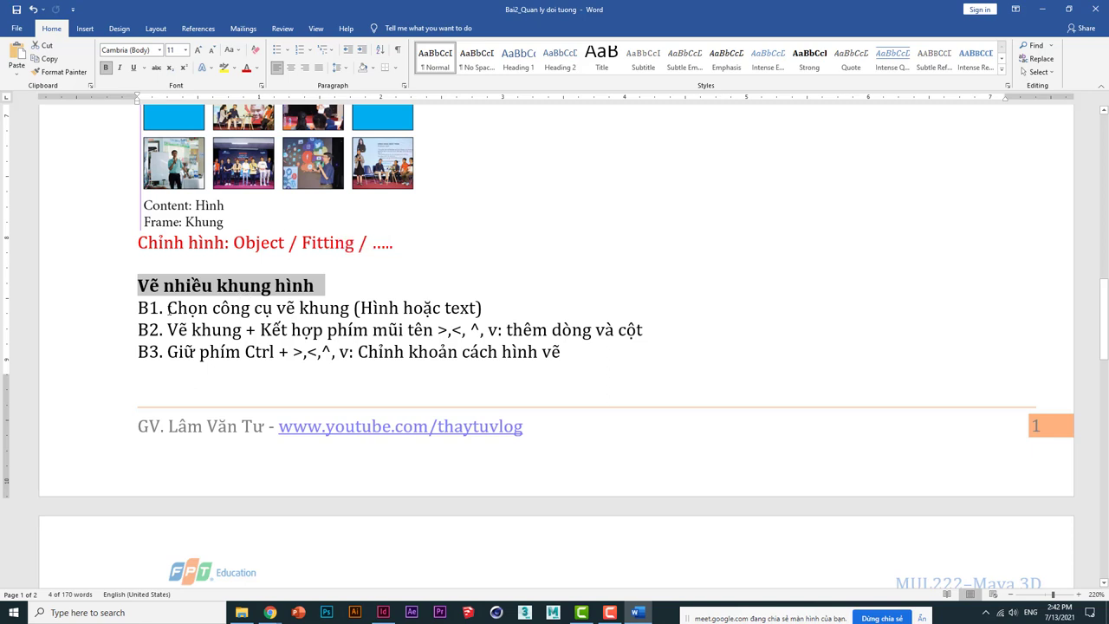
left_click_drag(167, 308, 482, 310)
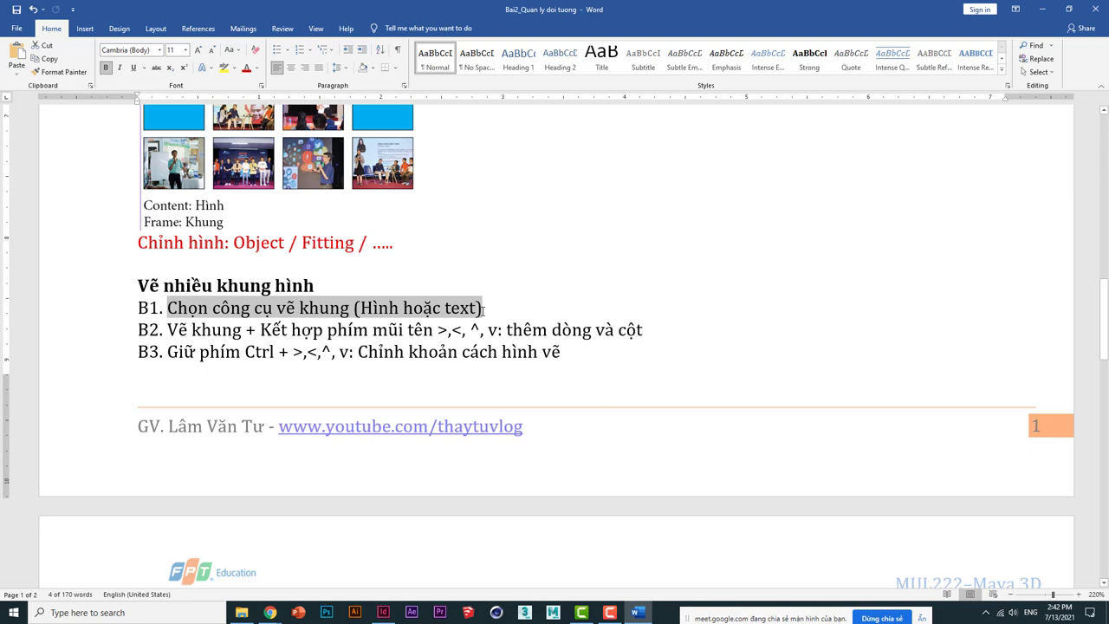
left_click_drag(170, 330, 630, 338)
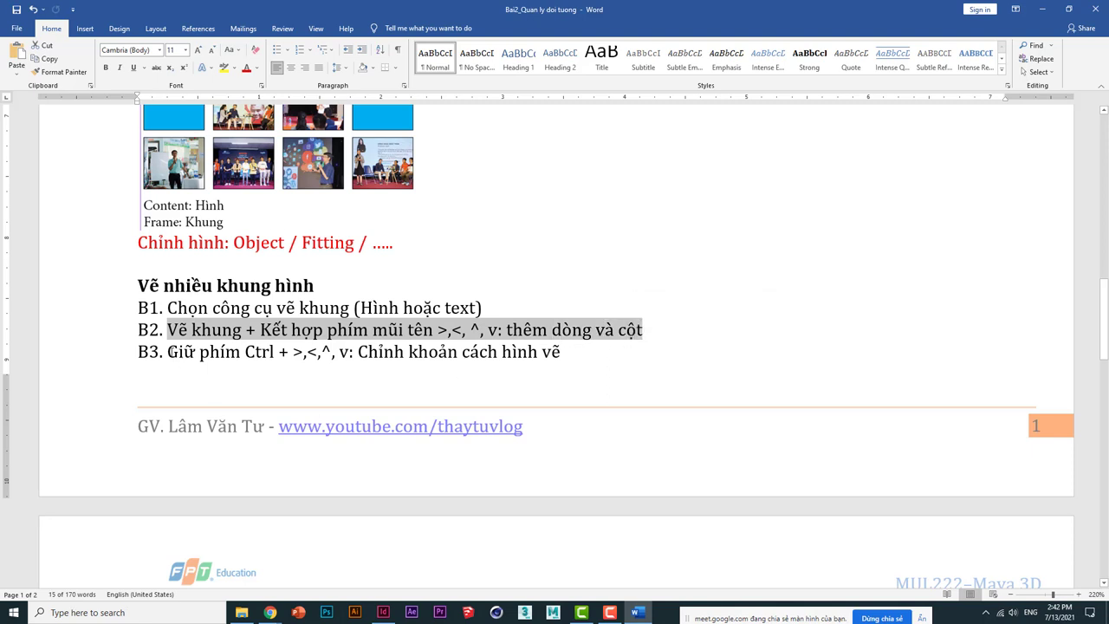
left_click_drag(171, 351, 559, 365)
scroll(562, 358, "down", 3)
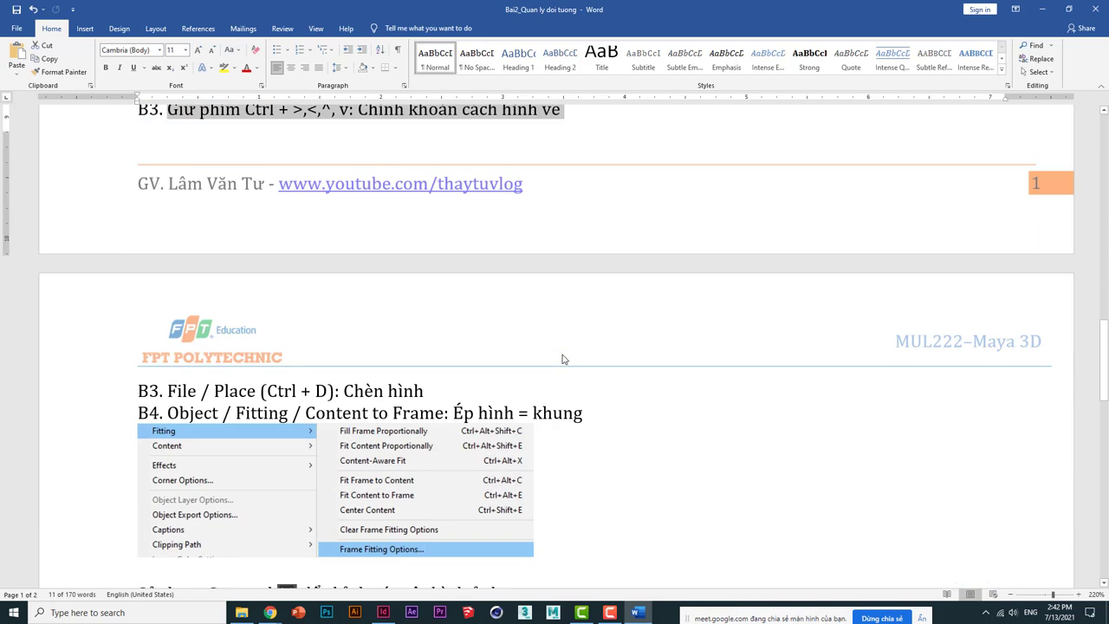
scroll(562, 359, "down", 2)
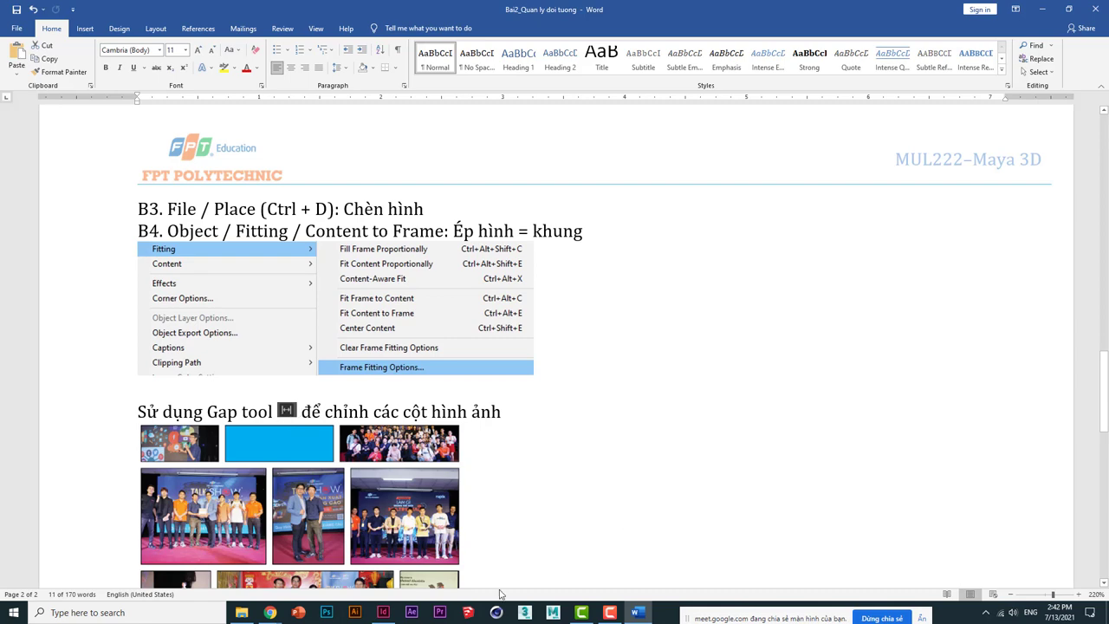
- Switch to InDesign and draw a rectangle block about 178 × 138.5 mm on page 8, divided into six rows
left_click(384, 612)
scroll(458, 364, "down", 2)
scroll(458, 364, "down", 5)
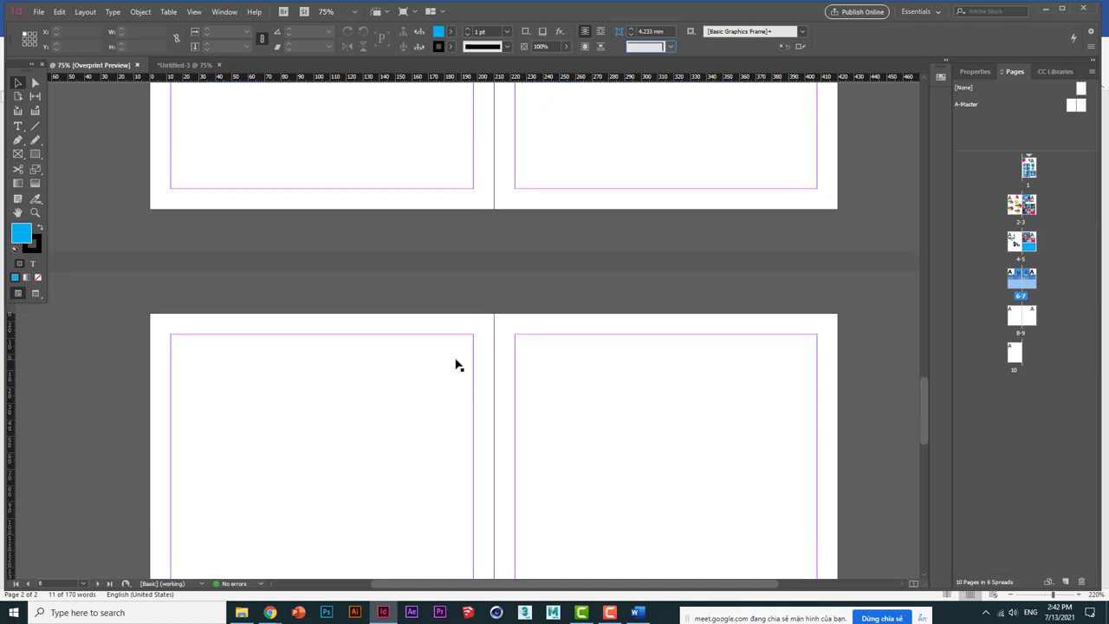
left_click(36, 155)
left_click_drag(174, 222, 465, 449)
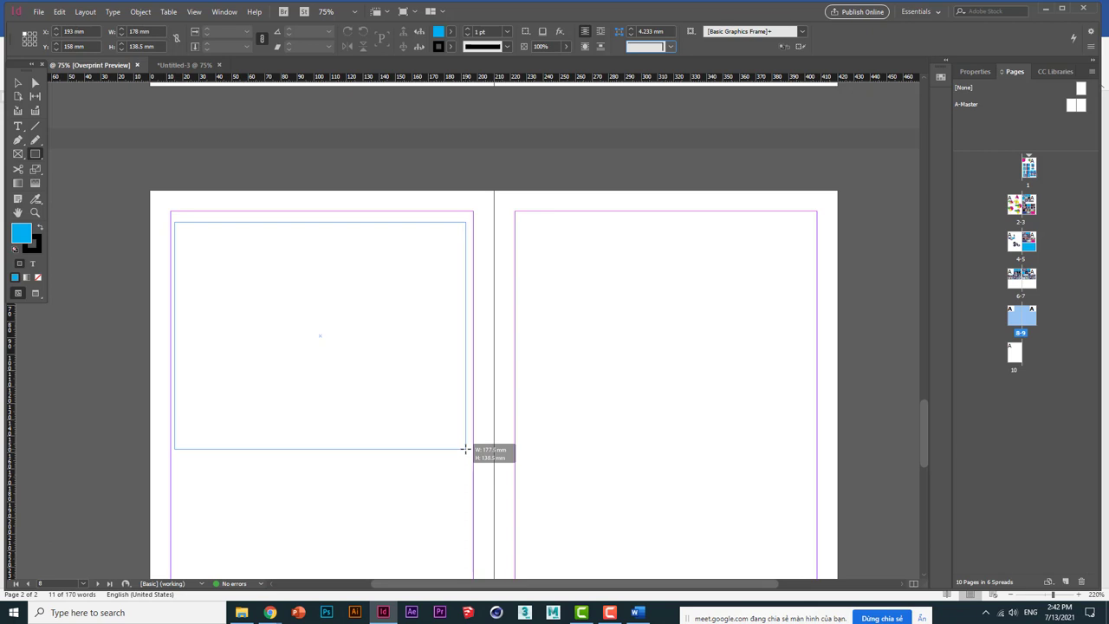
key("Up")
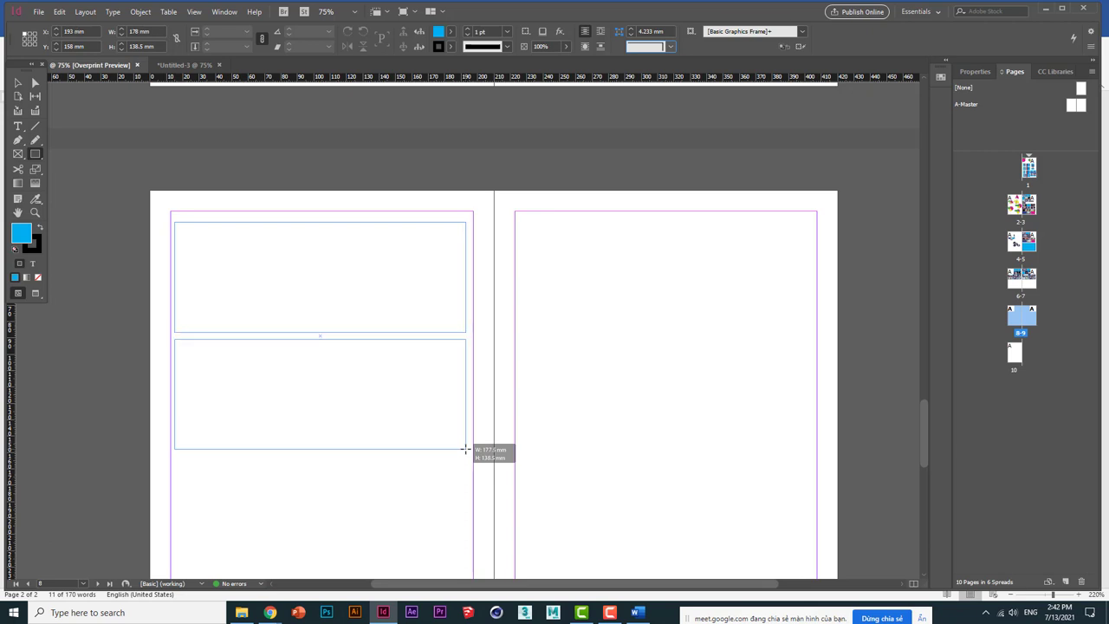
key("Up")
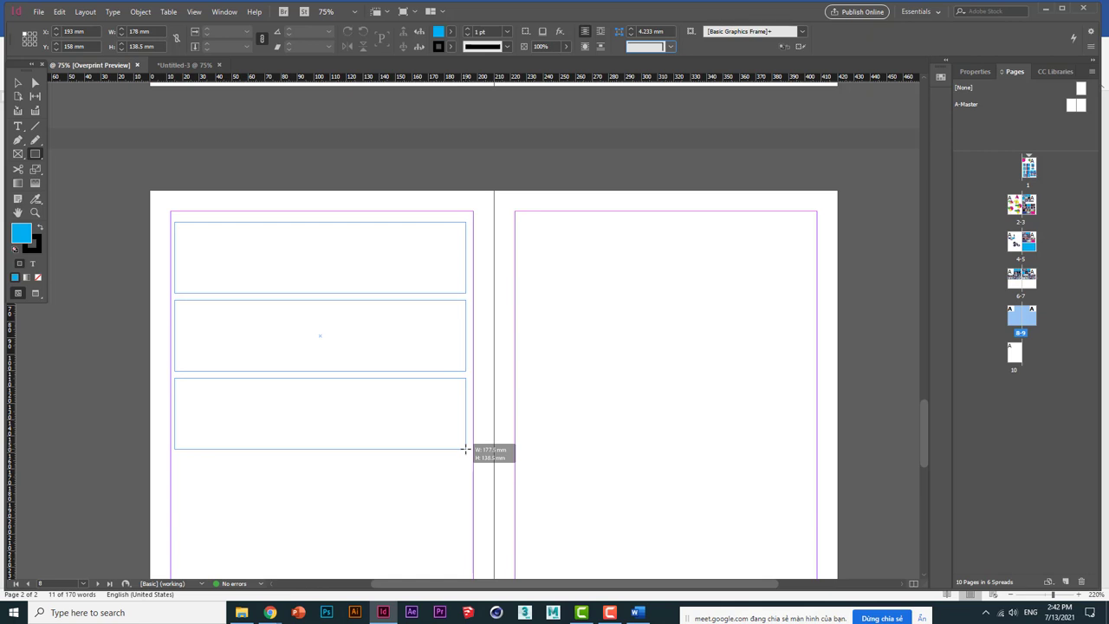
key("Up")
key("Up")
key("Up")
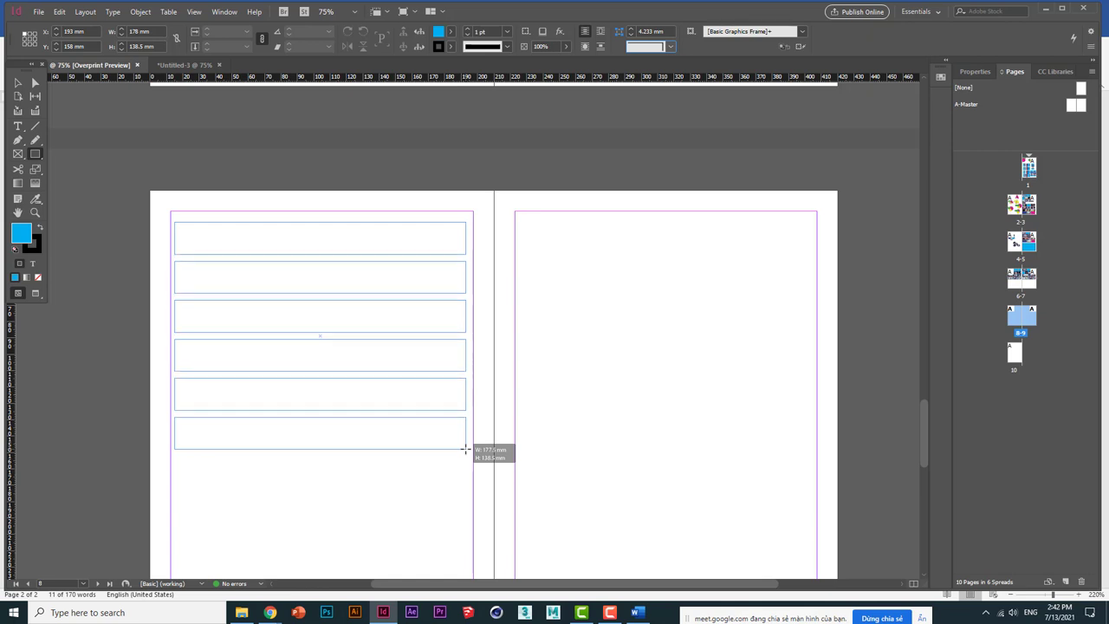
- Divide the rectangle rows being drawn into seven columns
key("Right")
key("Right")
key("Right")
key("Right")
key("Right")
key("Right")
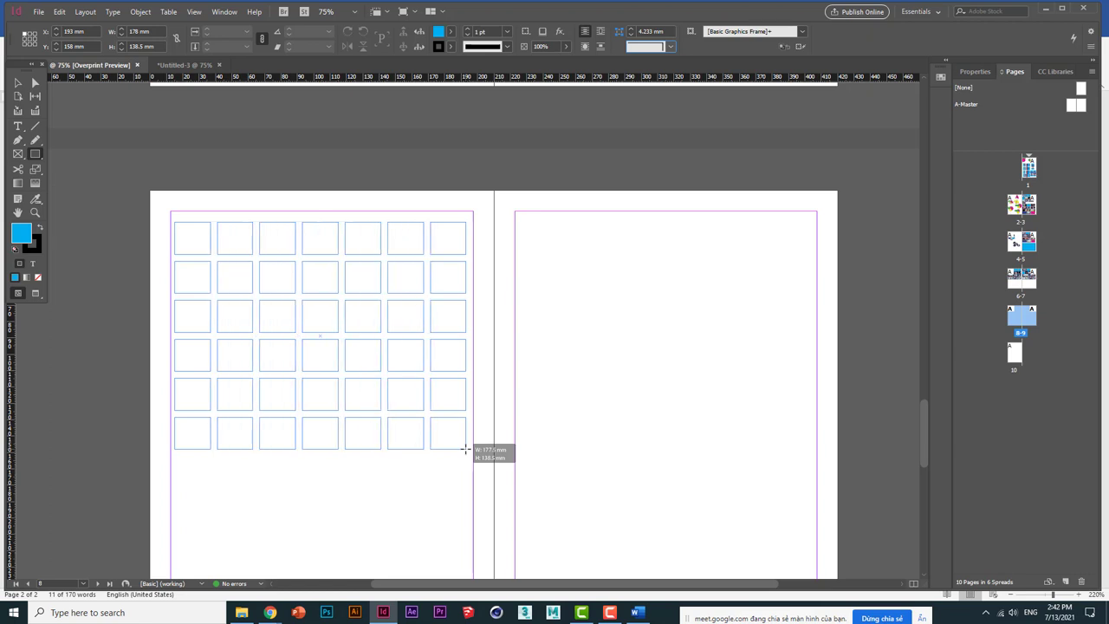
- Reduce the rectangle grid being drawn to three columns and three rows
key("Left")
key("Left")
key("Left")
key("Left")
key("Down")
key("Down")
key("Down")
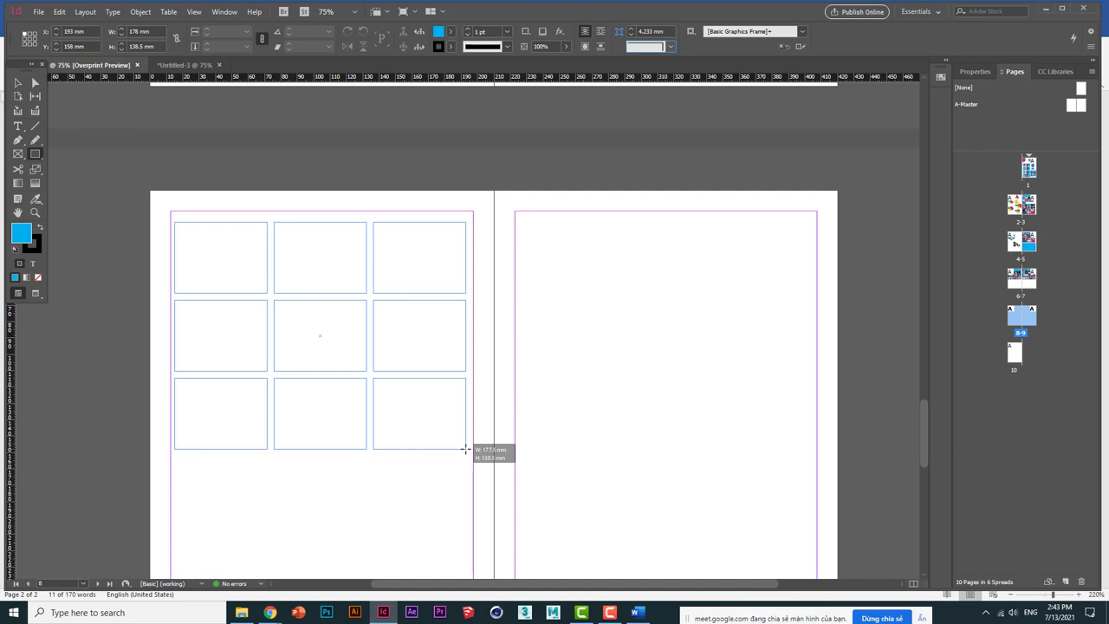
- Narrow the gaps between the rectangle grid's columns and rows, and finish drawing the grid
key("ctrl+Left")
key("ctrl+Left")
key("ctrl+Left")
key("ctrl+Left")
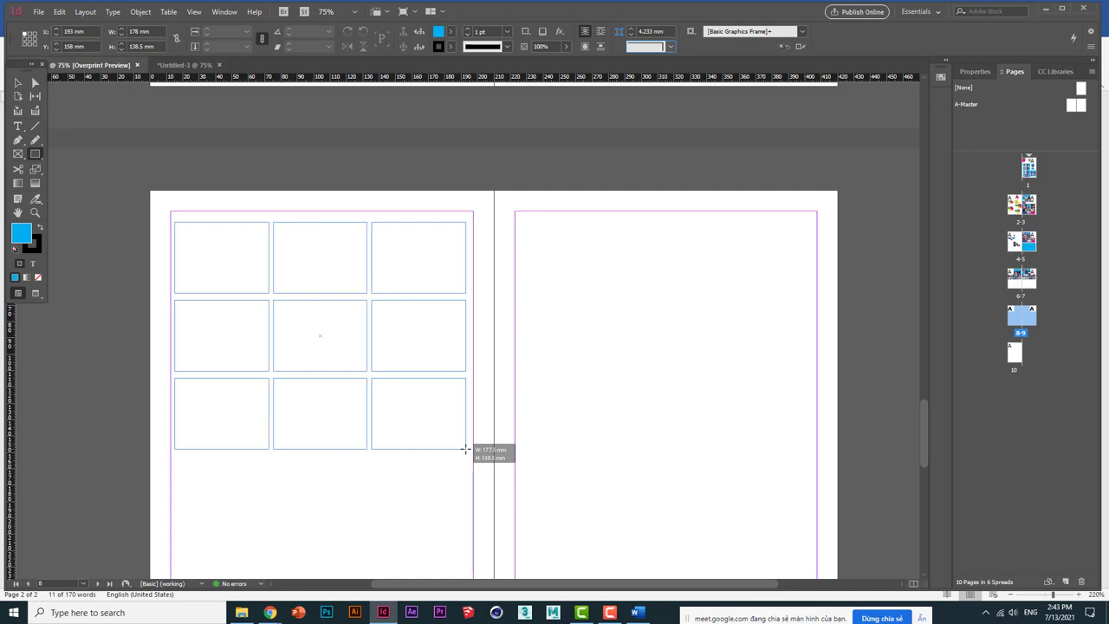
key("ctrl+Right")
key("ctrl+Right")
key("ctrl+Right")
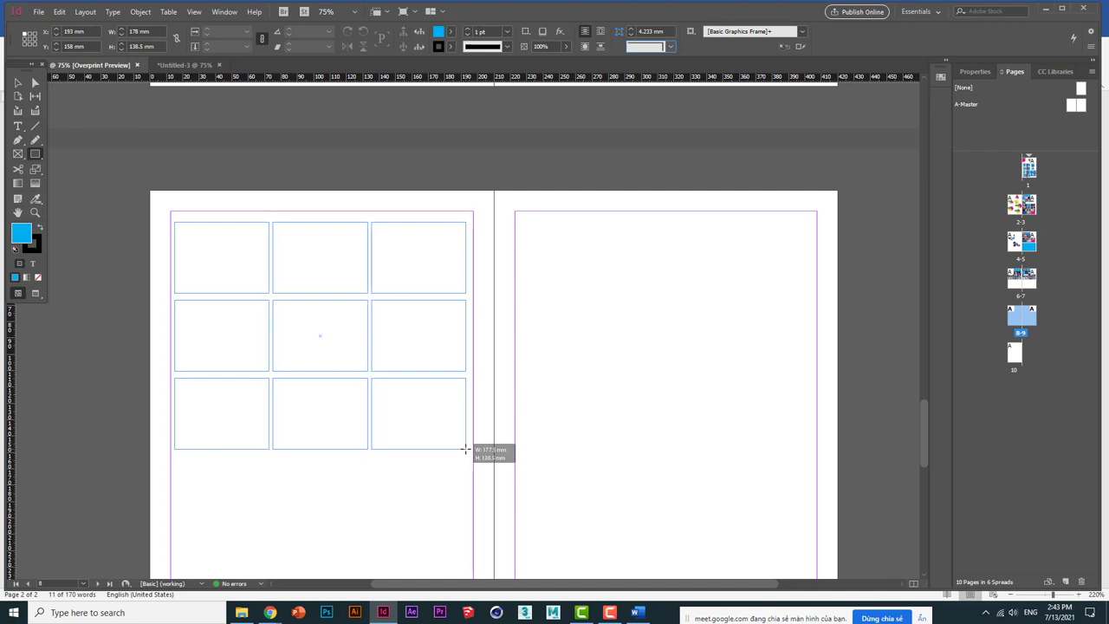
key("ctrl+Down")
key("ctrl+Down")
key("ctrl+Down")
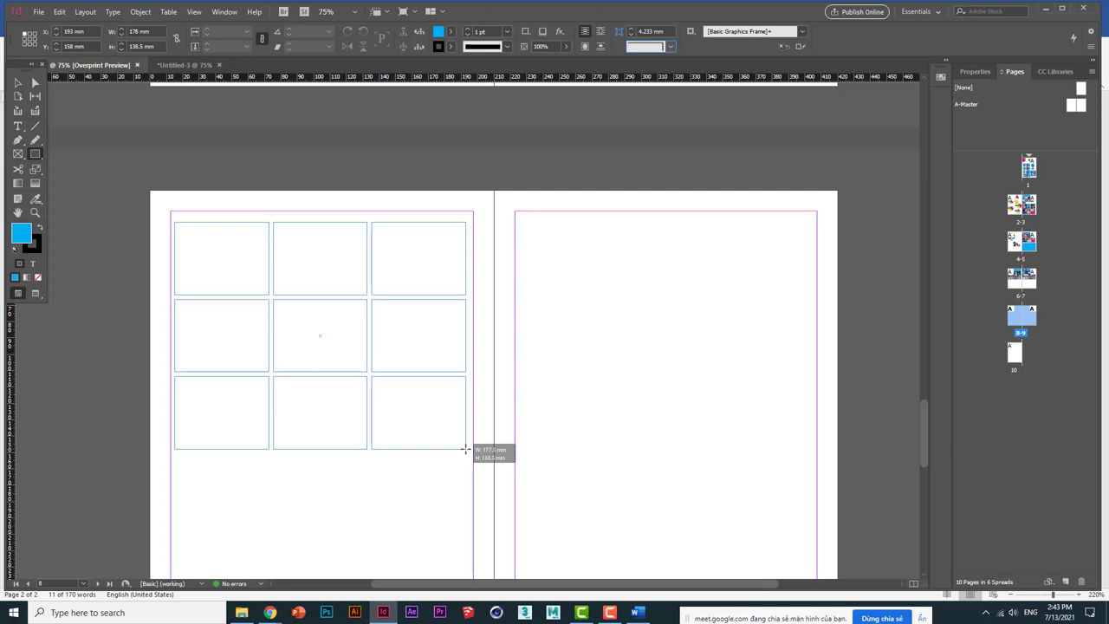
left_click_drag(466, 449, 466, 449)
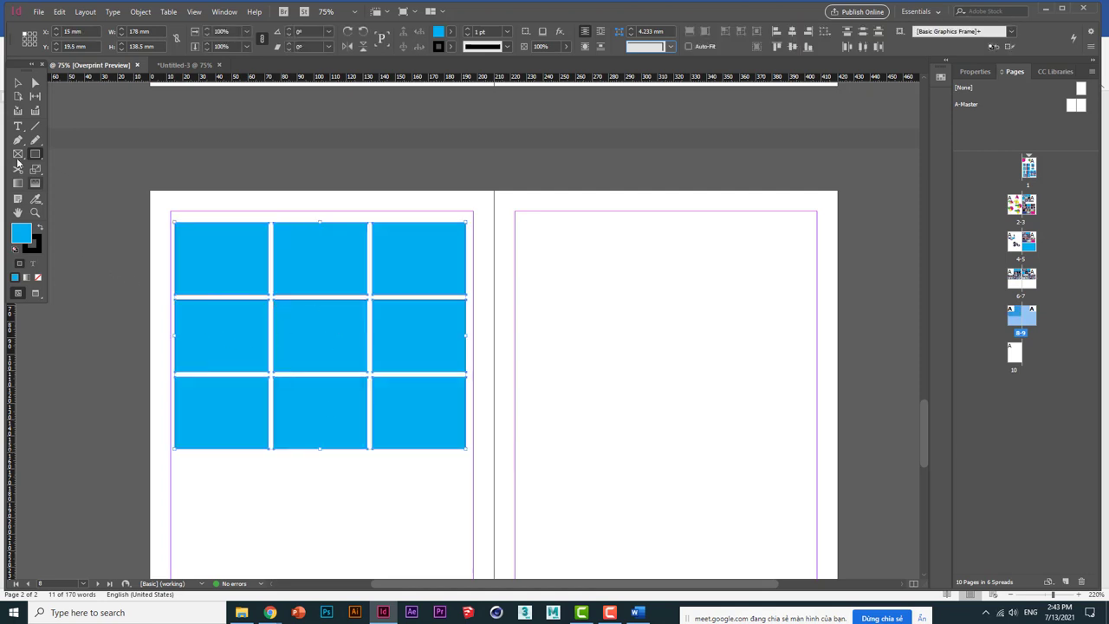
- With the Ellipse tool, draw a three-by-three grid of circles about 148 × 150.5 mm overall at the top of page 9
left_click(17, 83)
left_click(34, 156)
left_click_drag(35, 155, 71, 180)
left_click_drag(527, 222, 769, 468)
key("Right")
key("Right")
key("Up")
key("Up")
- Tighten the horizontal and vertical spacing between the circles in the grid being drawn
key("ctrl+Left")
key("ctrl+Left")
key("ctrl+Left")
key("ctrl+Down")
key("ctrl+Down")
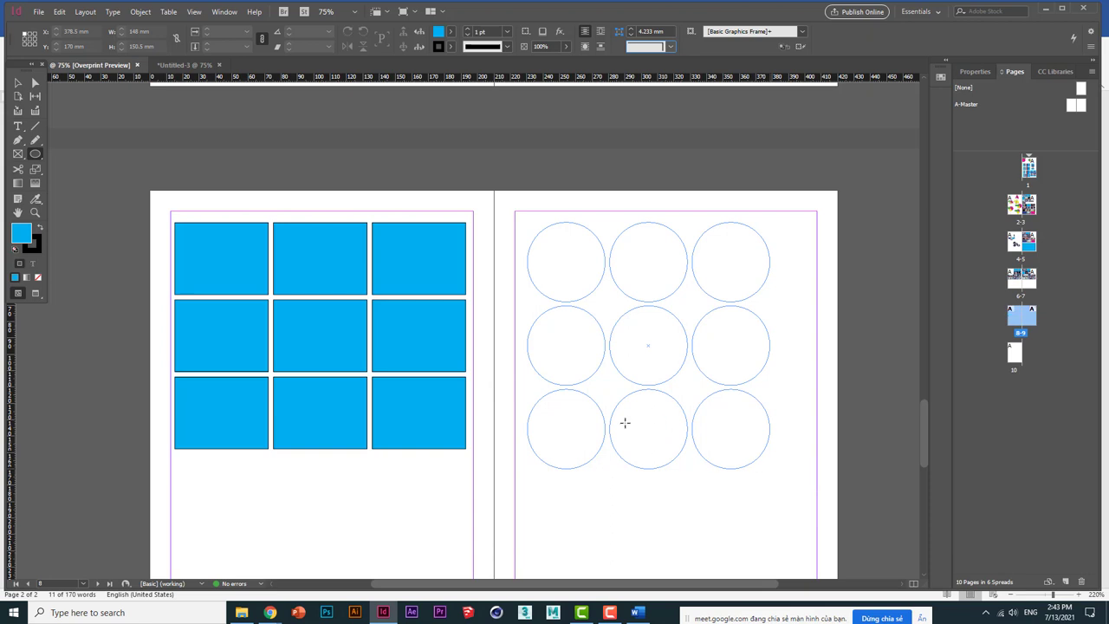
- With the Polygon tool, draw a three-by-three grid of hexagons about 134 × 114 mm overall below the rectangles on page 8
scroll(540, 389, "down", 3)
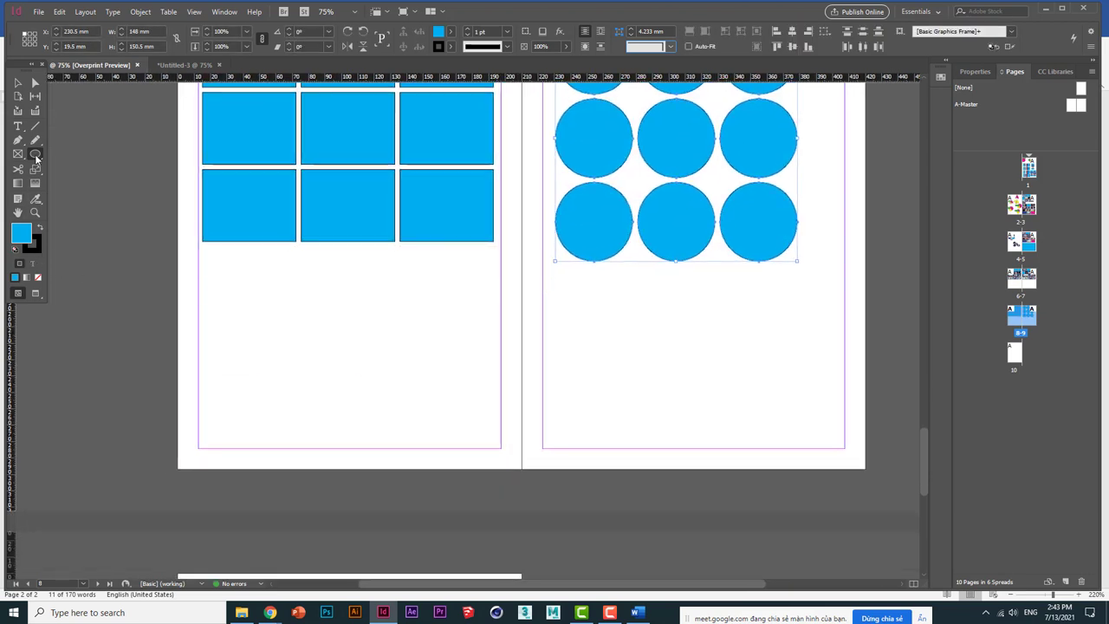
left_click_drag(36, 157, 62, 194)
left_click(22, 161)
left_click_drag(264, 252, 483, 441)
key("Up")
key("Up")
key("Up")
key("Right")
key("Right")
key("Right")
key("Left")
key("Down")
- Reduce the column and row gaps between the hexagons and finish drawing their grid
key("ctrl+Left")
key("ctrl+Left")
key("ctrl+Down")
key("ctrl+Down")
key("ctrl+Down")
key("ctrl+Down")
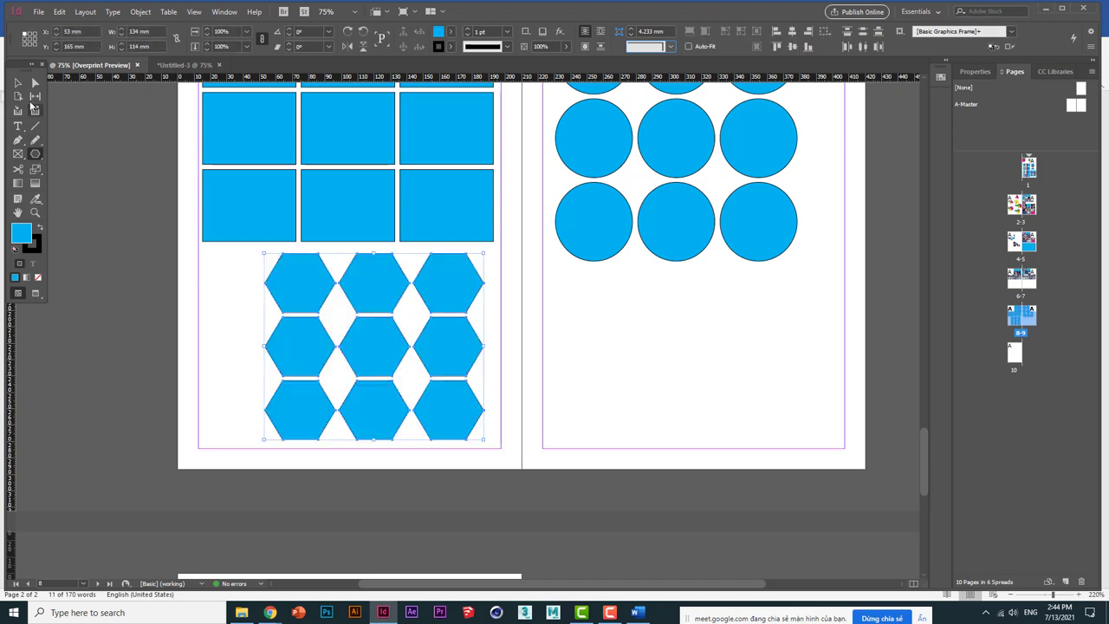
- Nest the middle hexagon column down against the left column, and move the right column in beside it to form a honeycomb
left_click(16, 86)
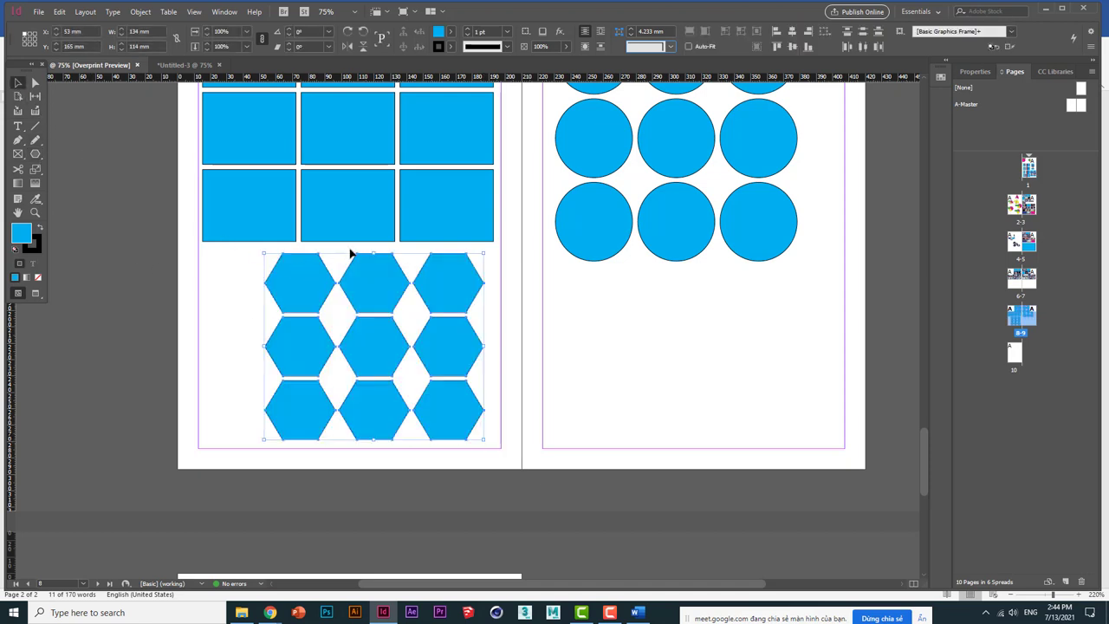
left_click(379, 428)
left_click_drag(379, 342, 353, 374)
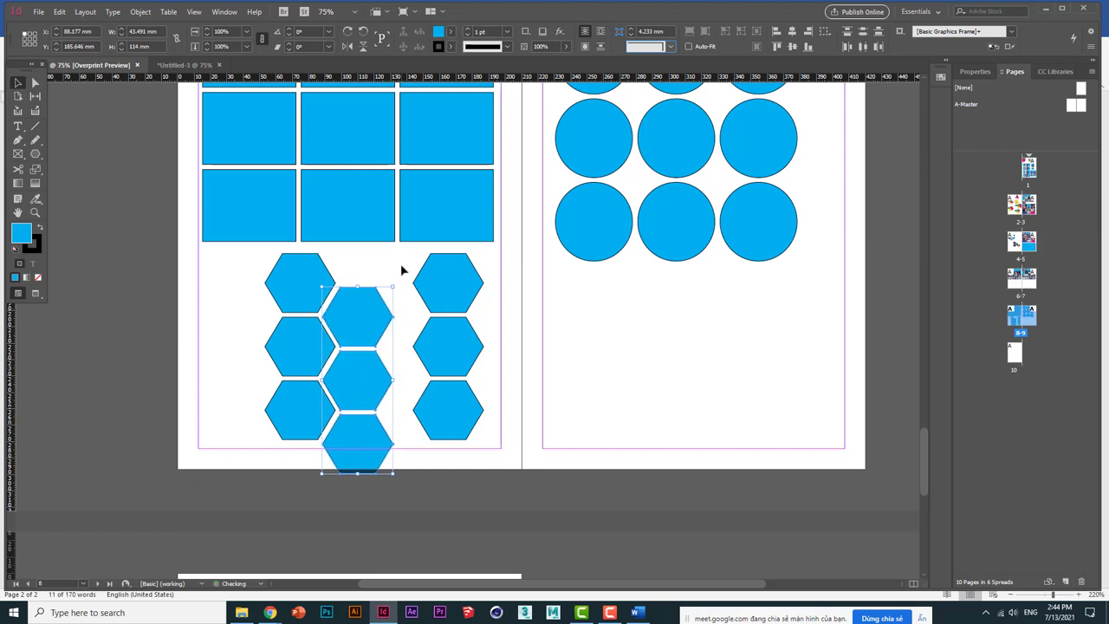
left_click(445, 366)
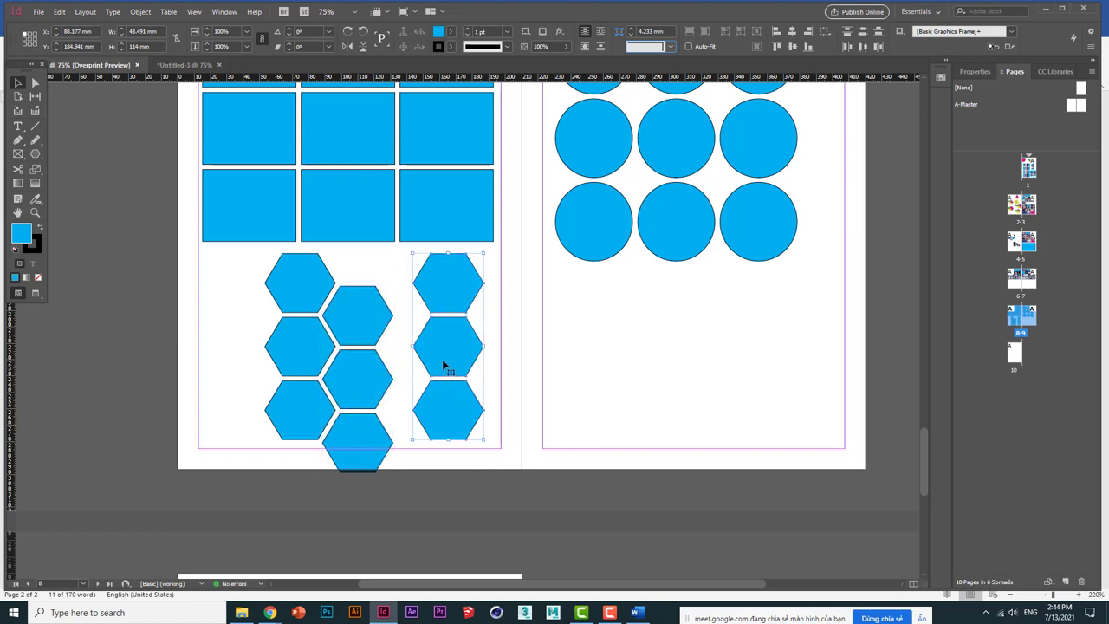
left_click_drag(439, 363, 411, 360)
left_click(458, 356)
- Delete the honeycomb's top-right hexagon and scale the remaining hexagons together to about 90 × 106 mm
left_click(426, 312)
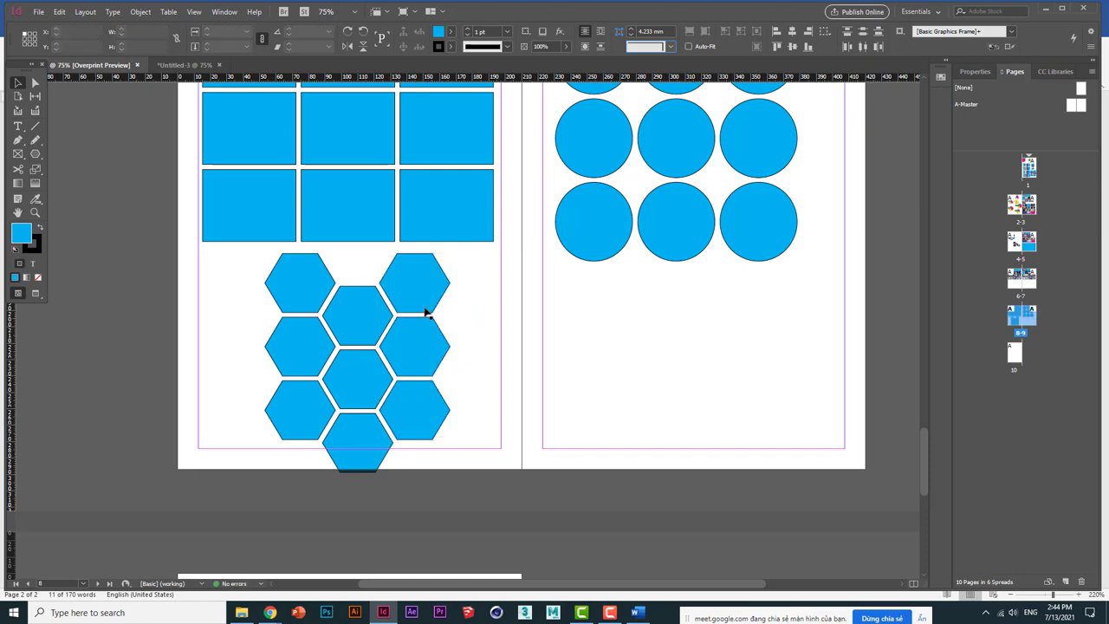
key("Delete")
left_click_drag(451, 286, 210, 440)
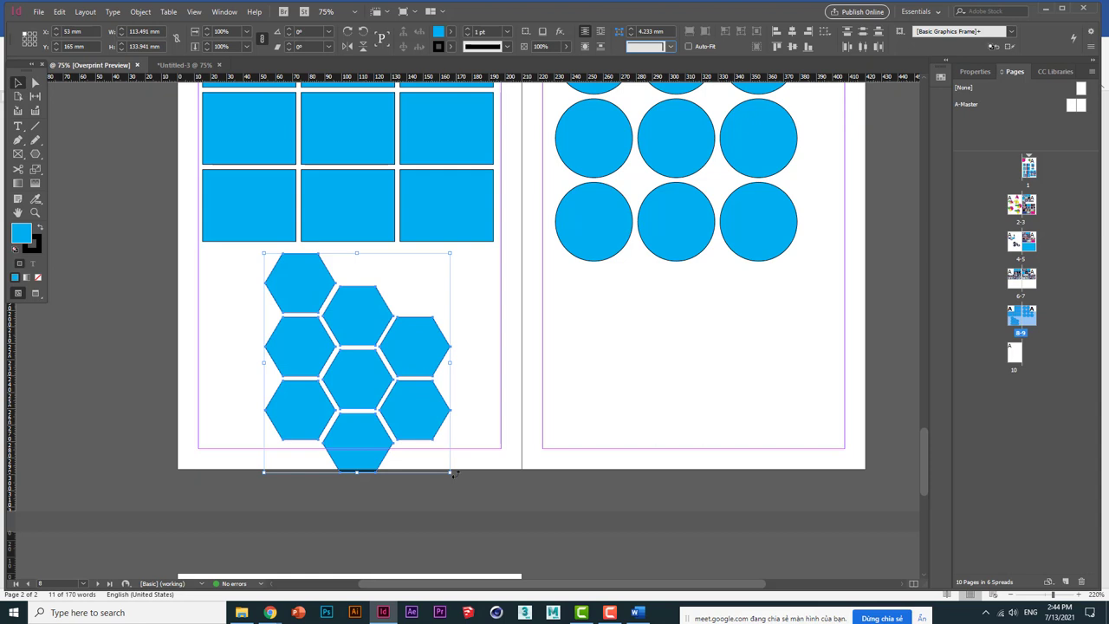
left_click_drag(450, 472, 411, 426)
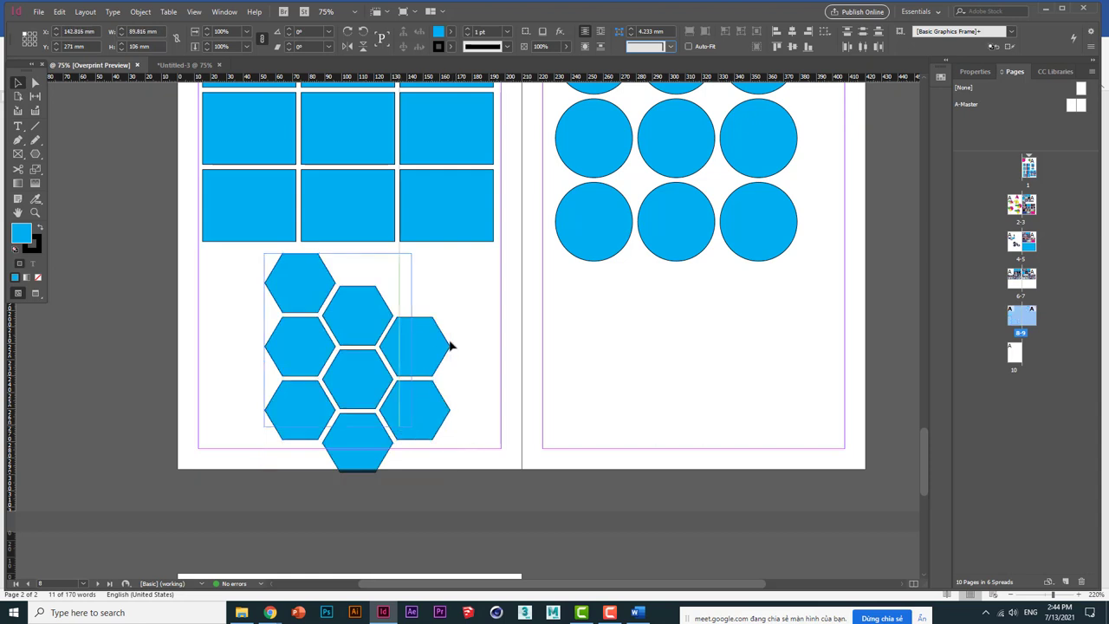
left_click(452, 346)
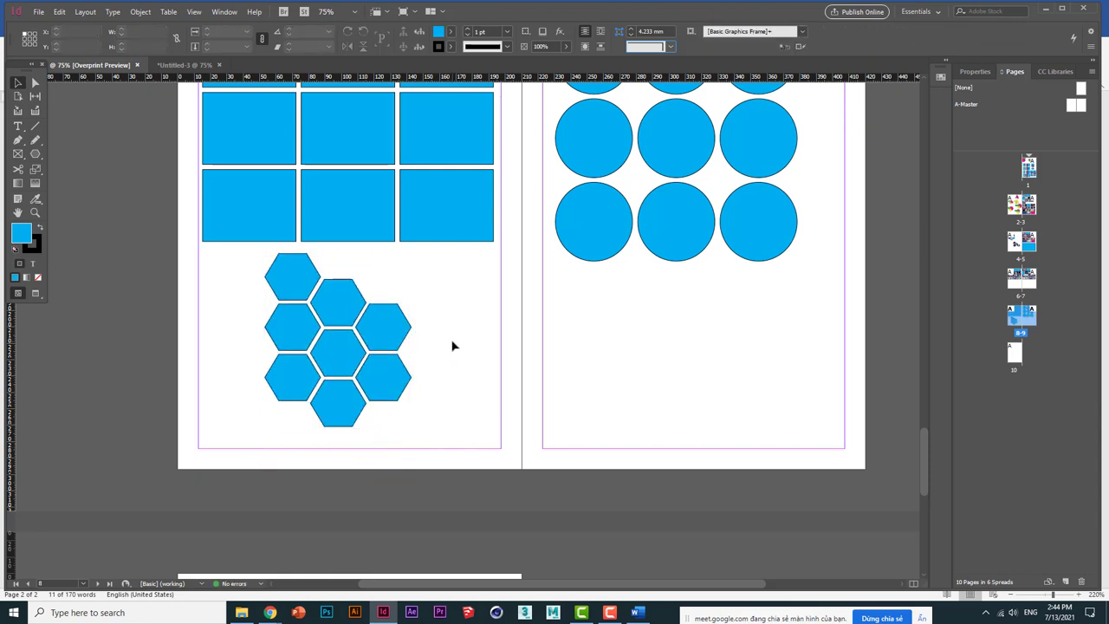
- With the Rectangle Frame tool, draw a three-by-three grid of empty frames about 118.5 × 96 mm overall below the circles
key("ctrl+minus")
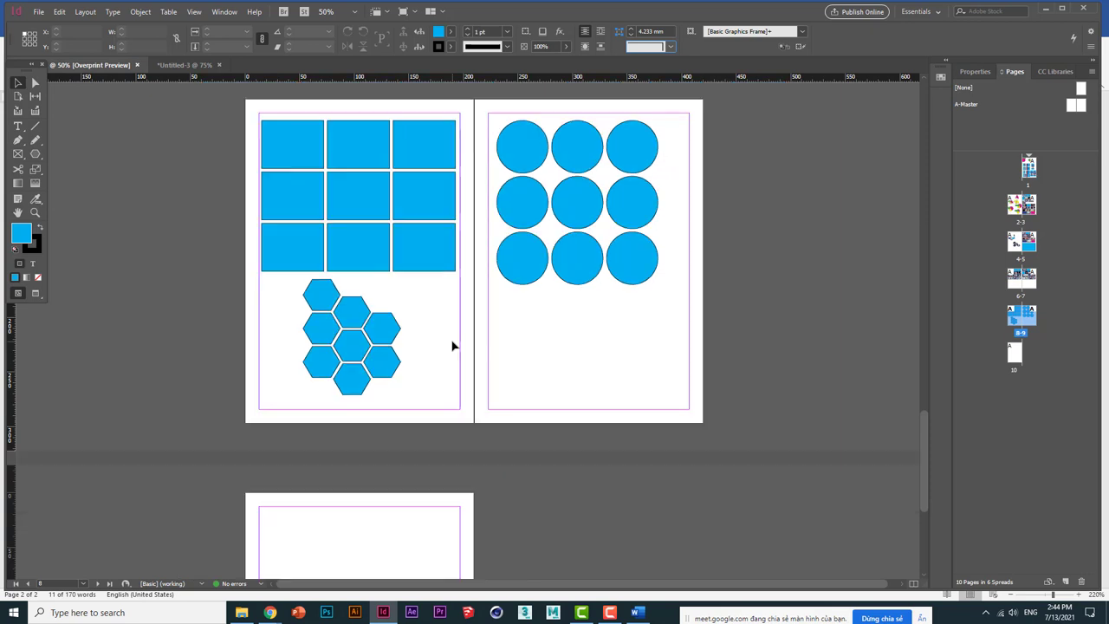
scroll(451, 346, "up", 4)
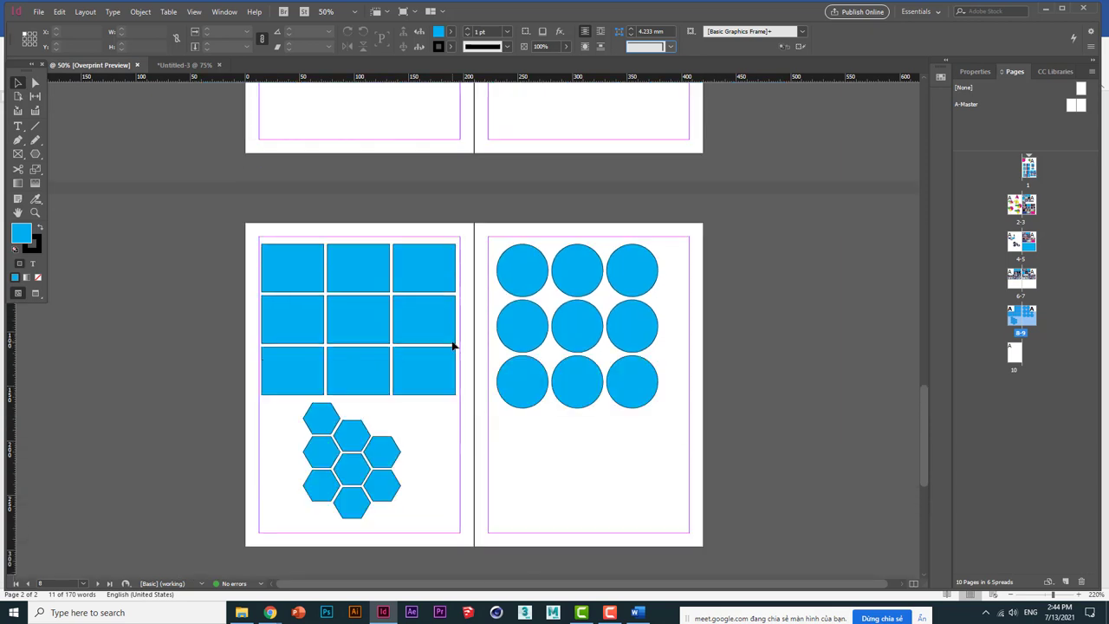
scroll(451, 345, "down", 2)
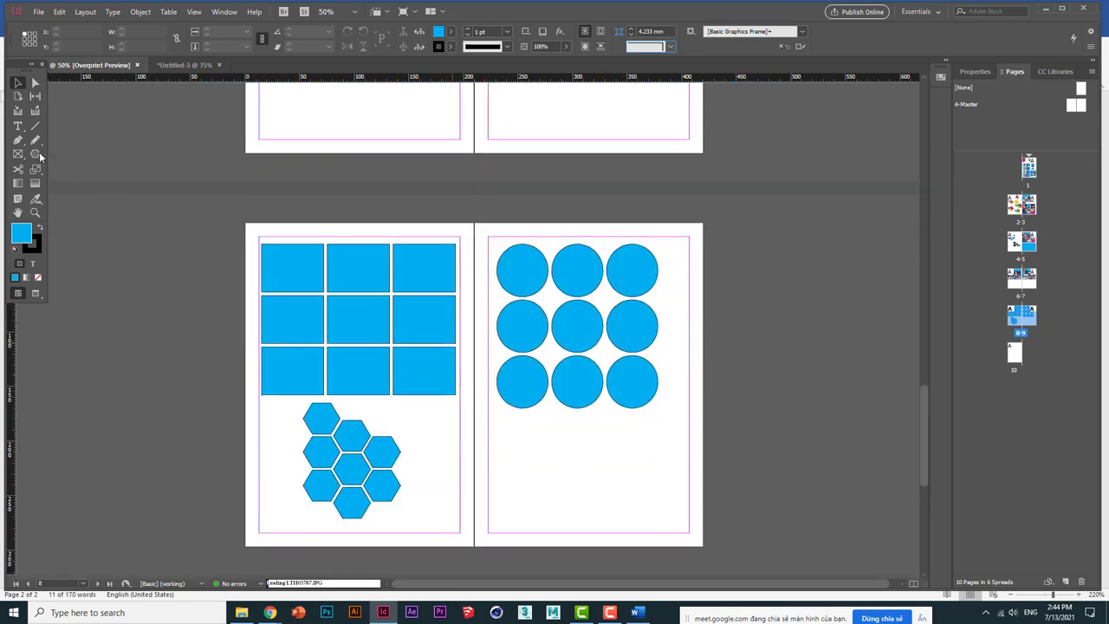
left_click(17, 153)
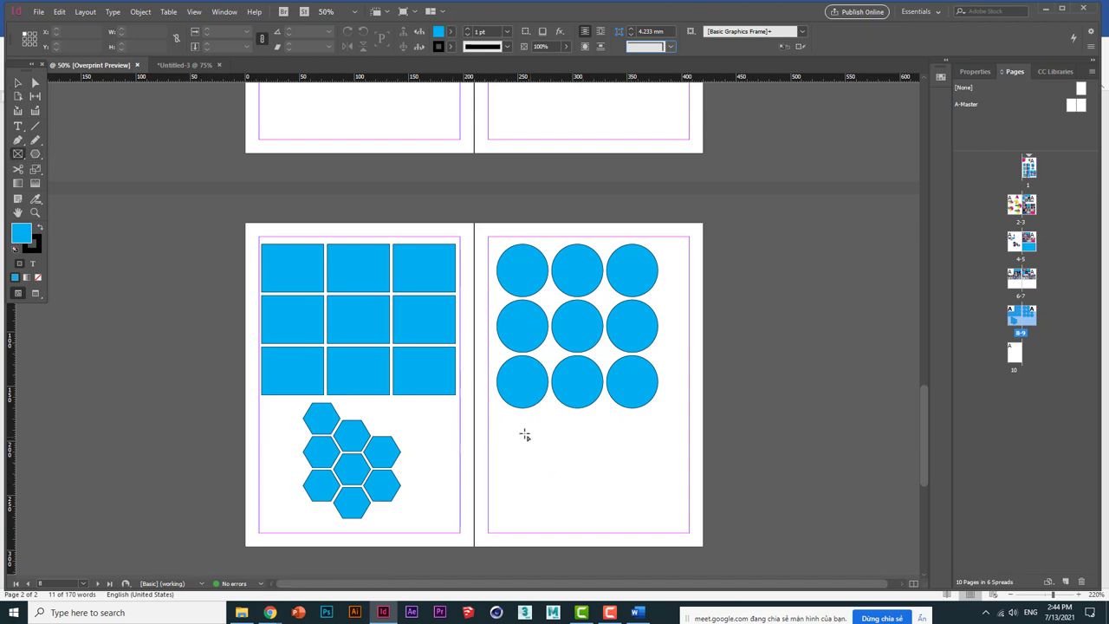
left_click_drag(517, 420, 645, 524)
key("Up")
key("Up")
key("Right")
key("Right")
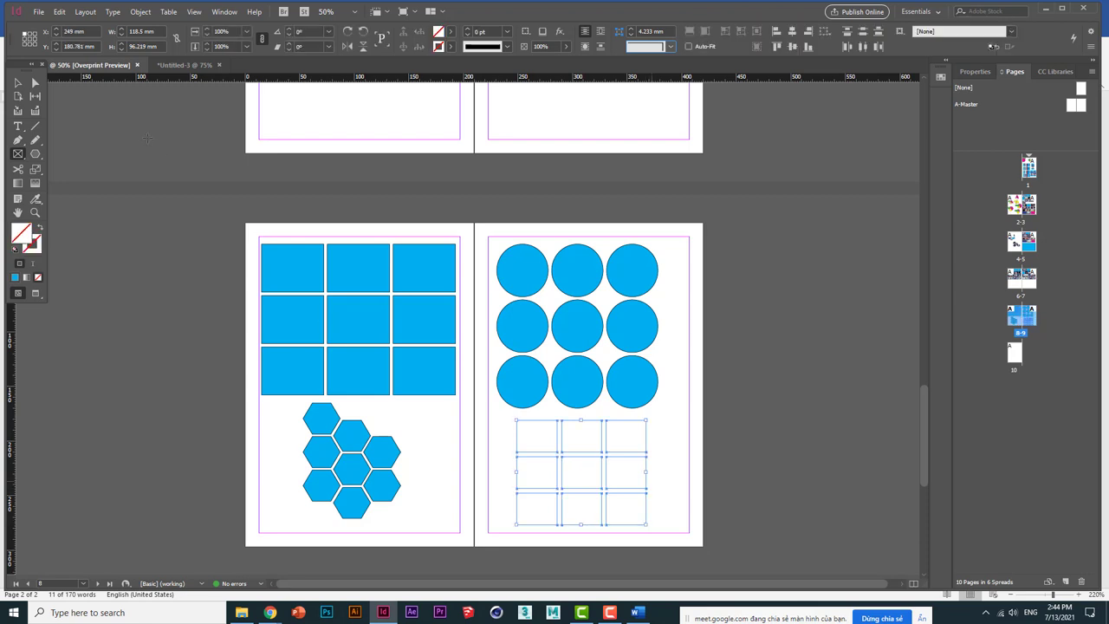
- Switch to the Word lesson notes and review the sections on placing images, fitting content to frames and the Gap tool
key("v")
scroll(124, 151, "up", 8)
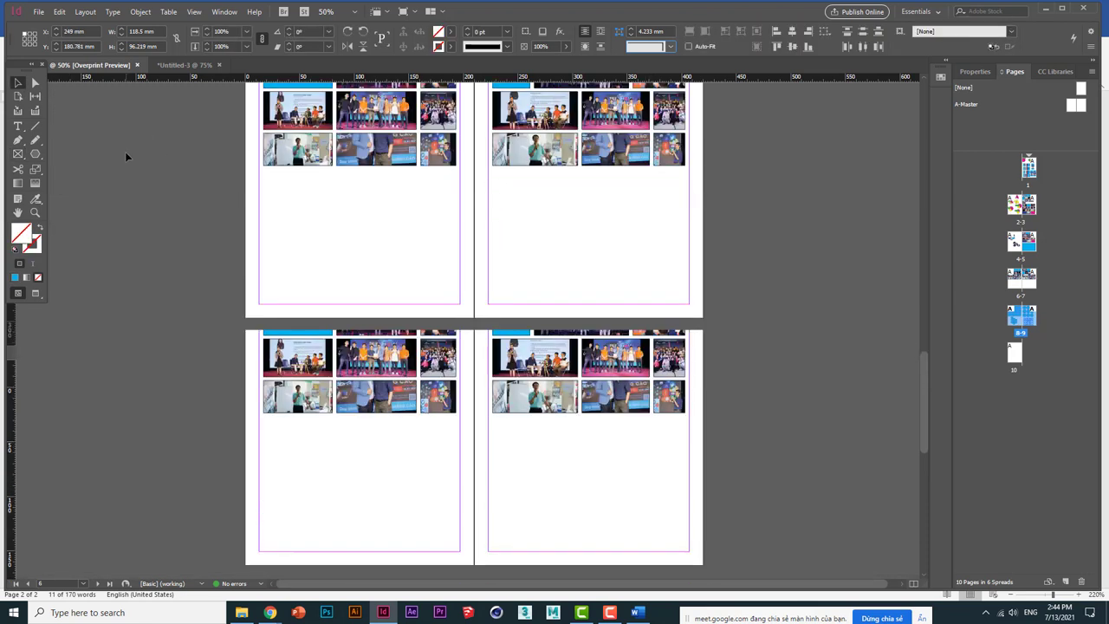
scroll(124, 152, "down", 6)
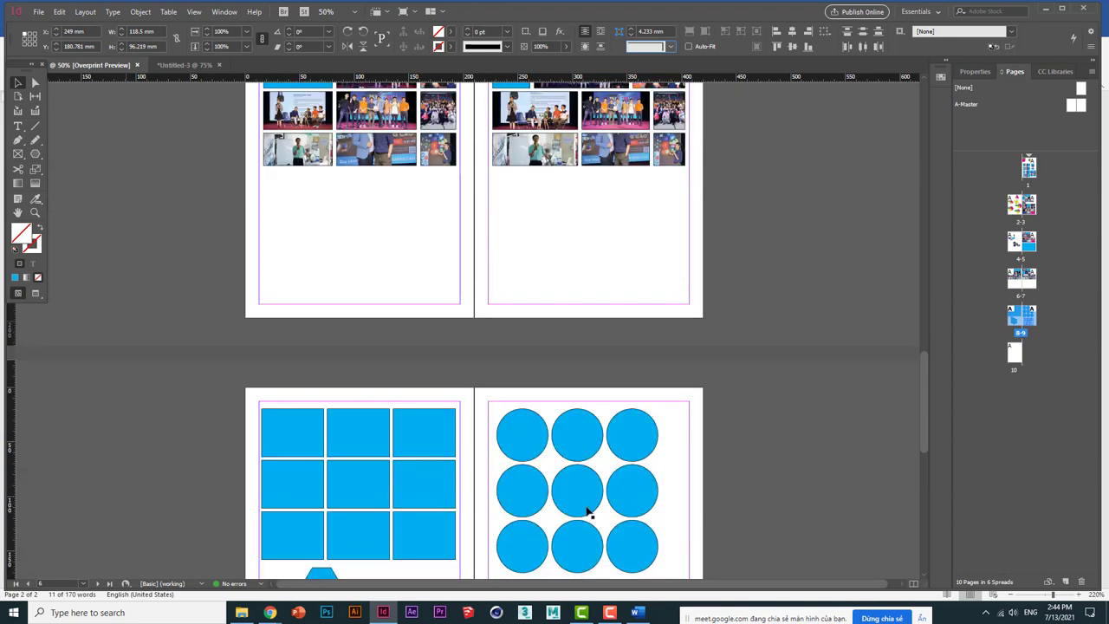
left_click(637, 613)
scroll(453, 421, "down", 2)
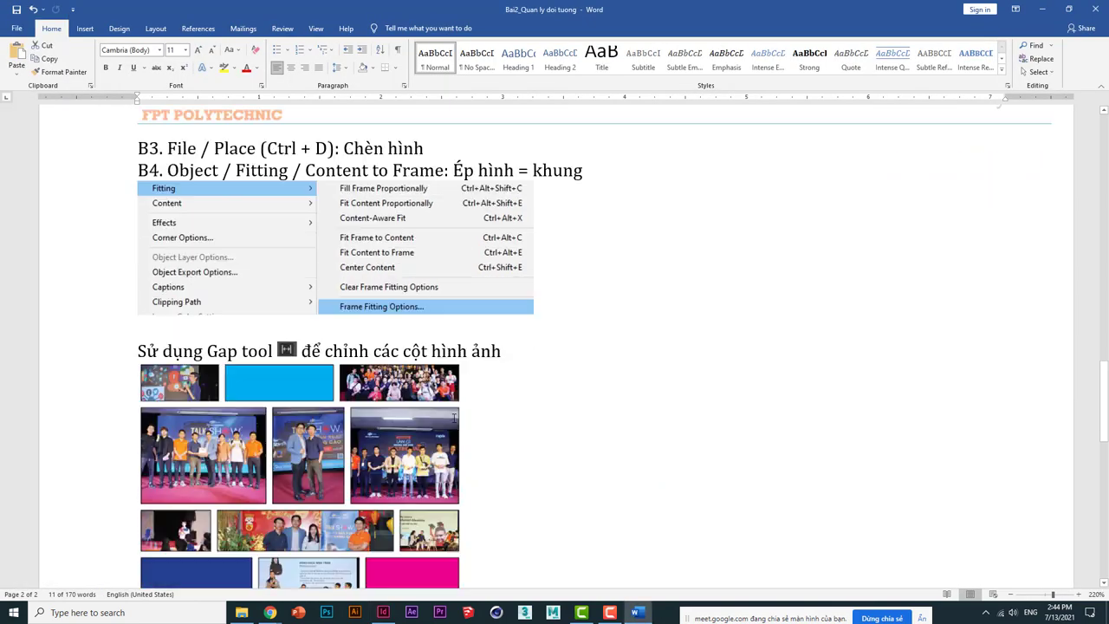
scroll(452, 422, "down", 10)
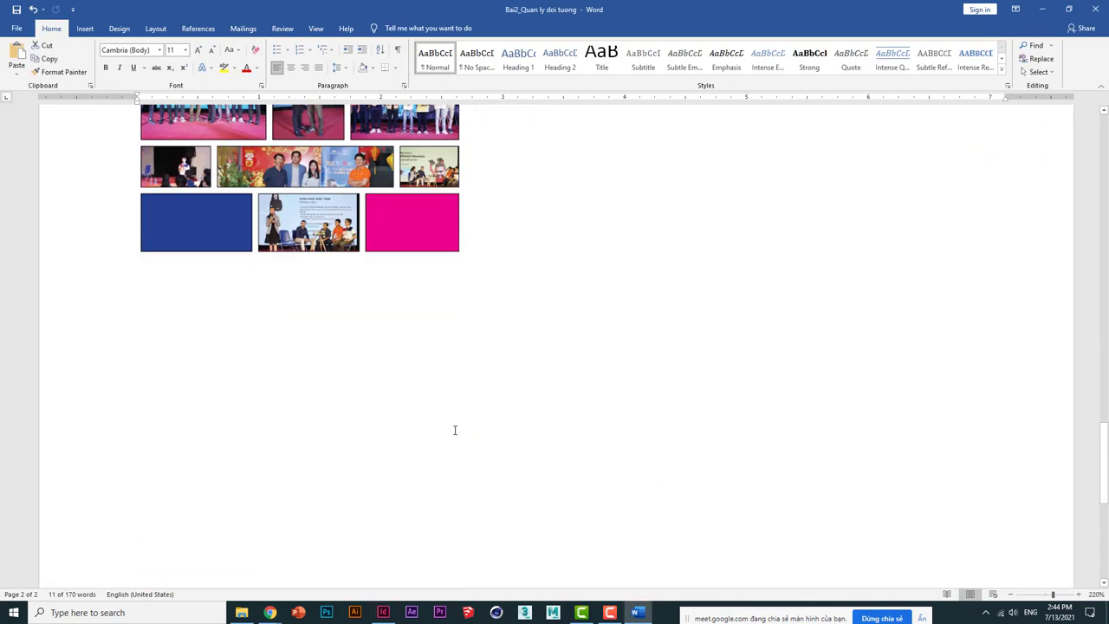
scroll(454, 433, "up", 10)
scroll(454, 435, "down", 5)
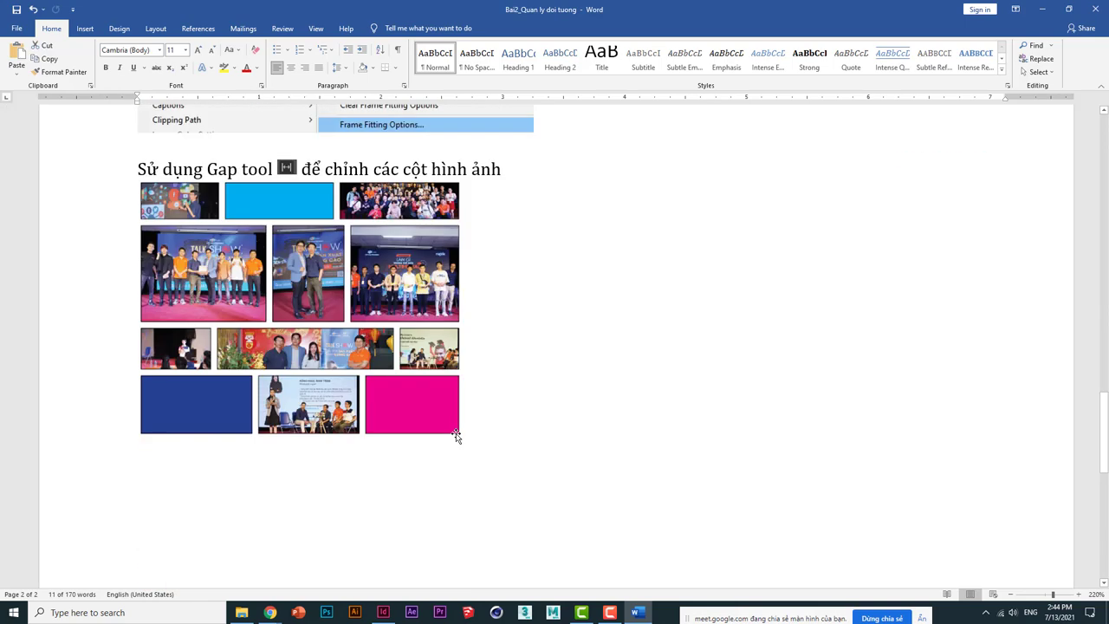
scroll(457, 437, "up", 8)
scroll(457, 440, "down", 7)
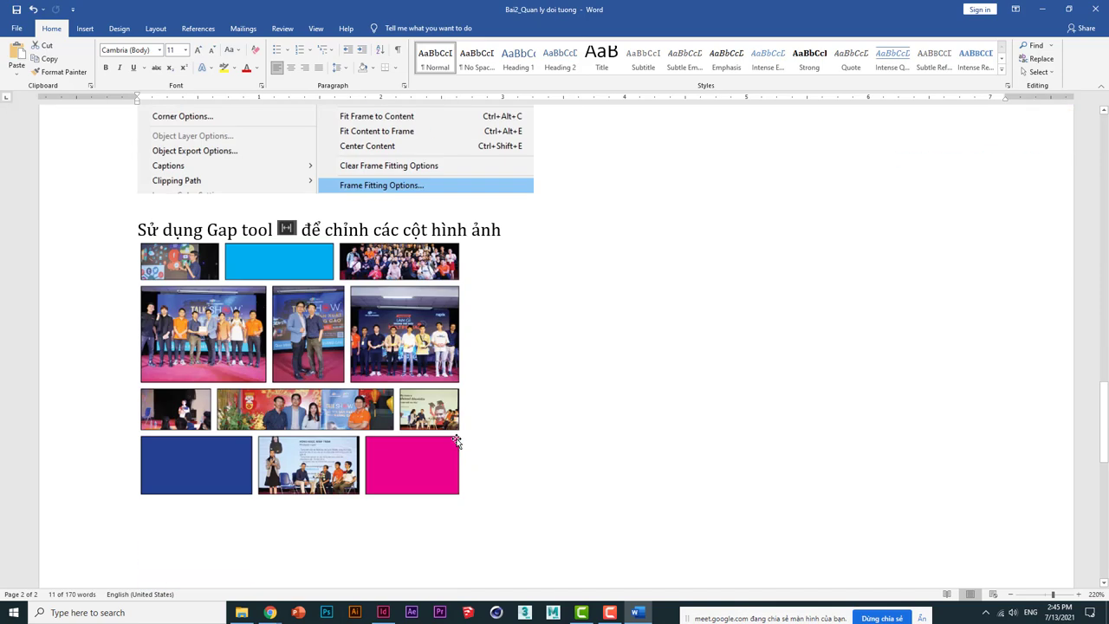
scroll(456, 442, "up", 3)
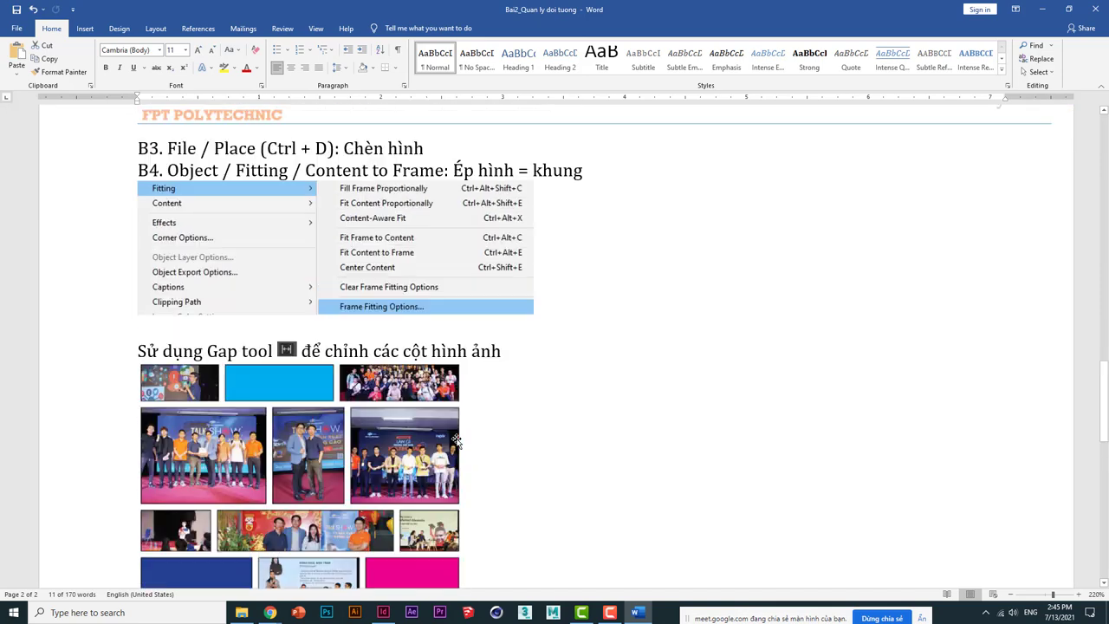
- Browse the MUL2111-Id course folder to LAB2_Objects inside LABs and view the car brochure reference image h1.png
left_click(246, 614)
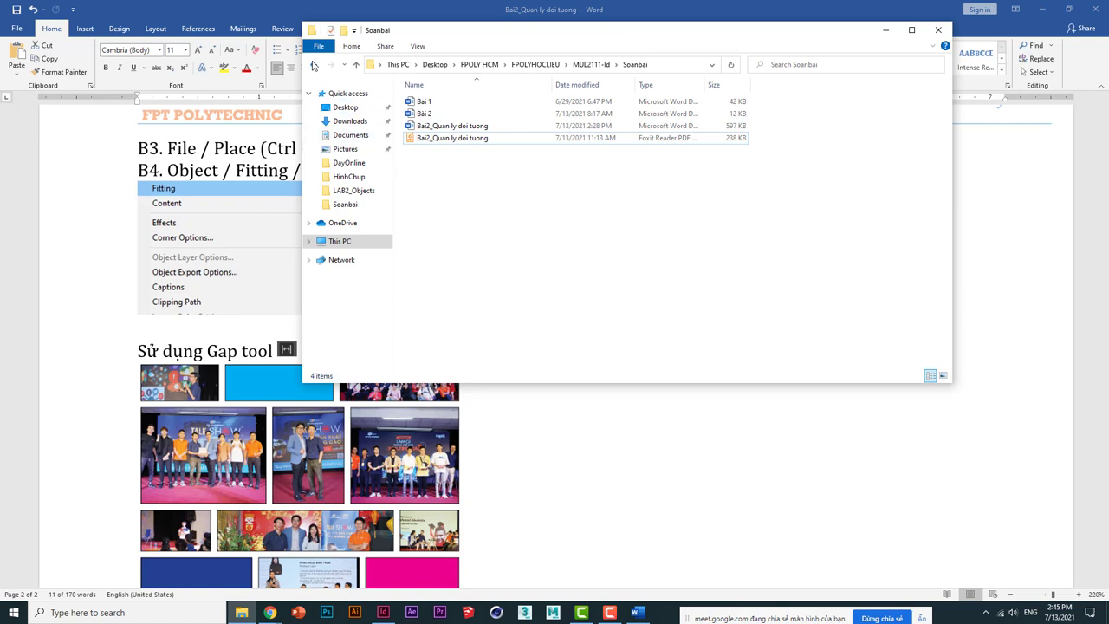
left_click(314, 65)
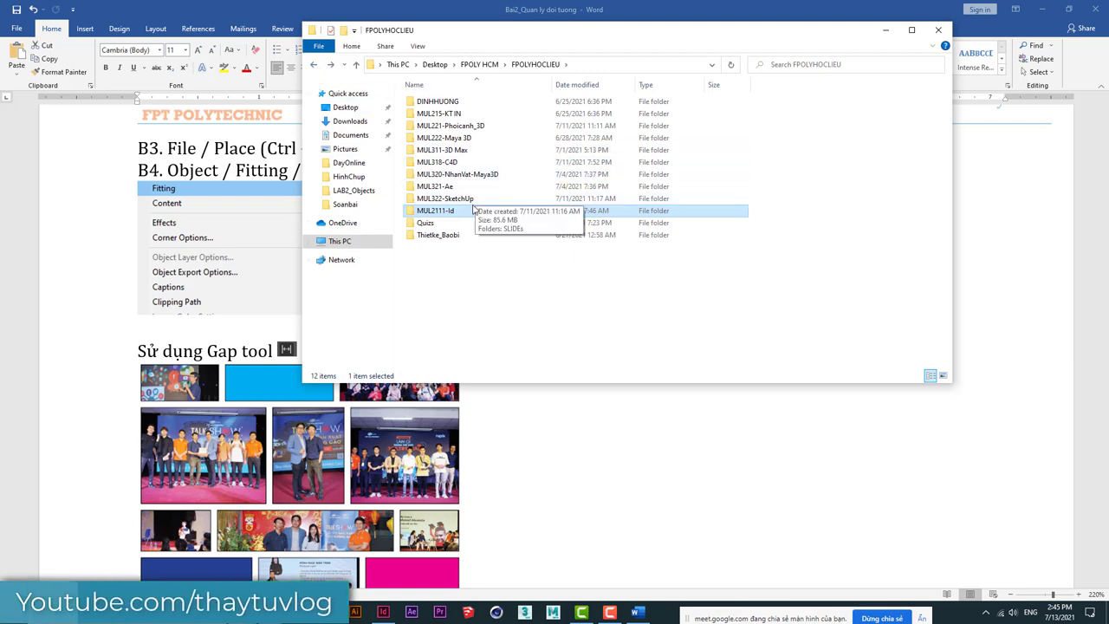
double_click(435, 211)
double_click(431, 103)
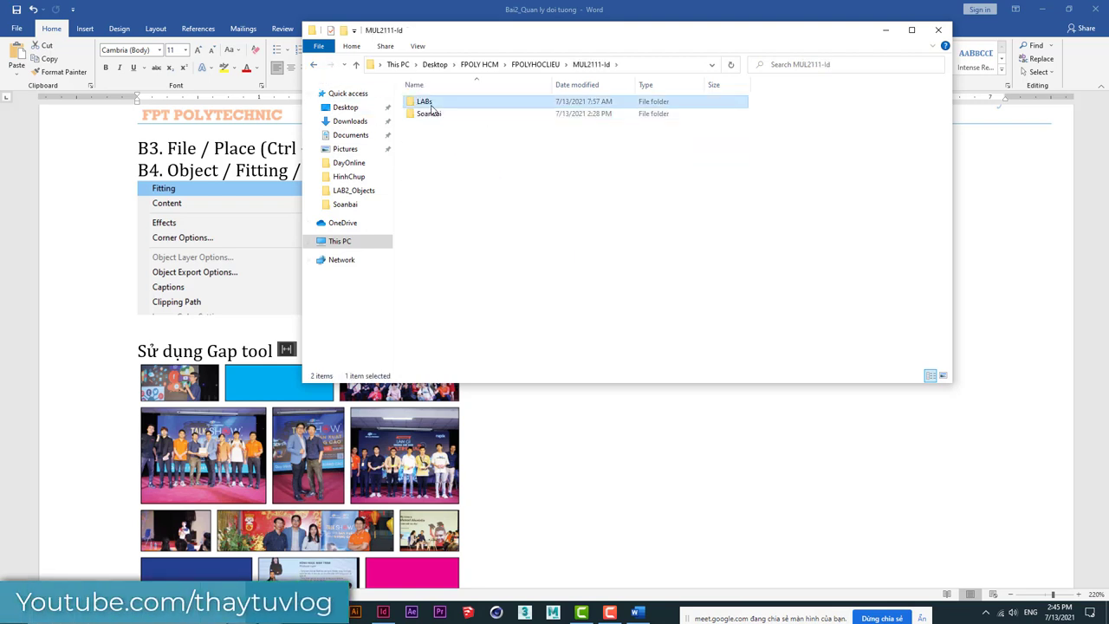
left_click(436, 125)
double_click(436, 126)
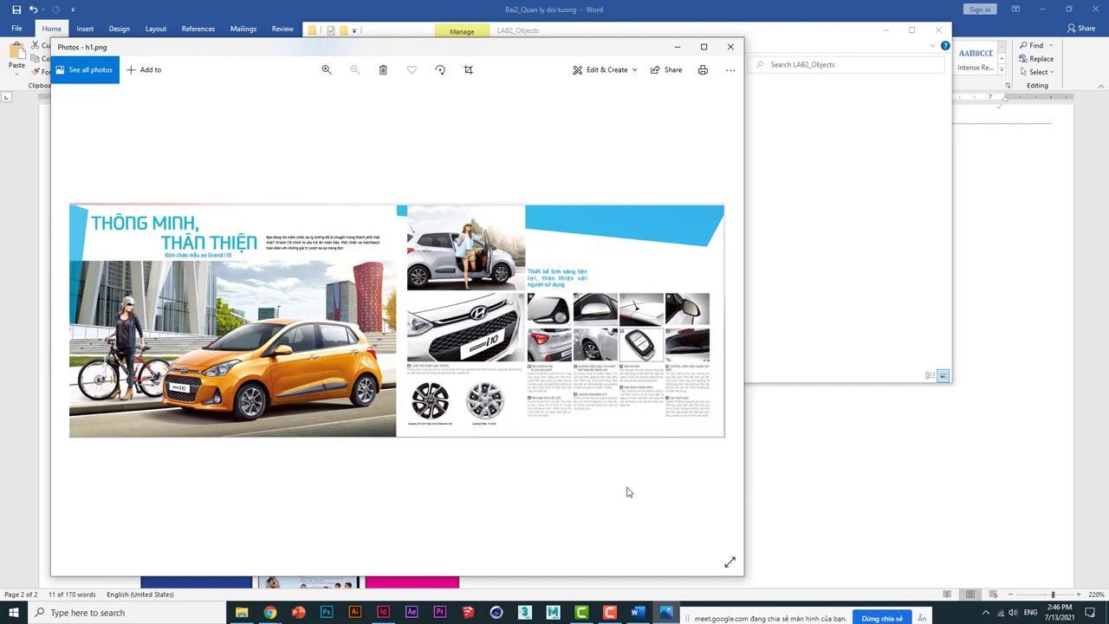
left_click(788, 470)
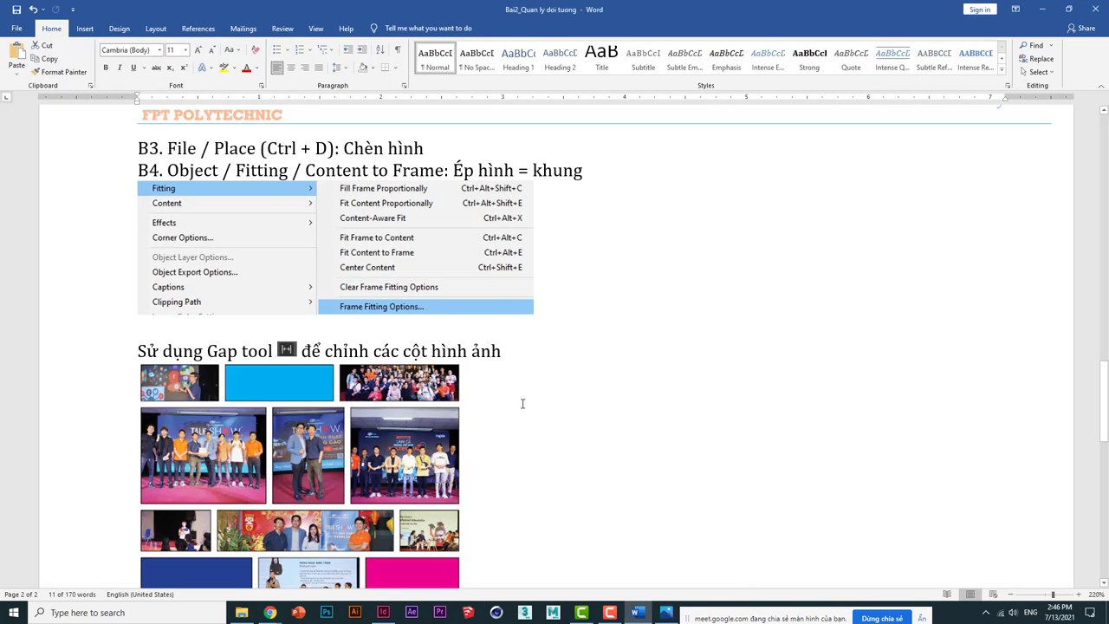
- Switch to InDesign and set up a new A4 print document in landscape orientation with millimetres as units
left_click(382, 612)
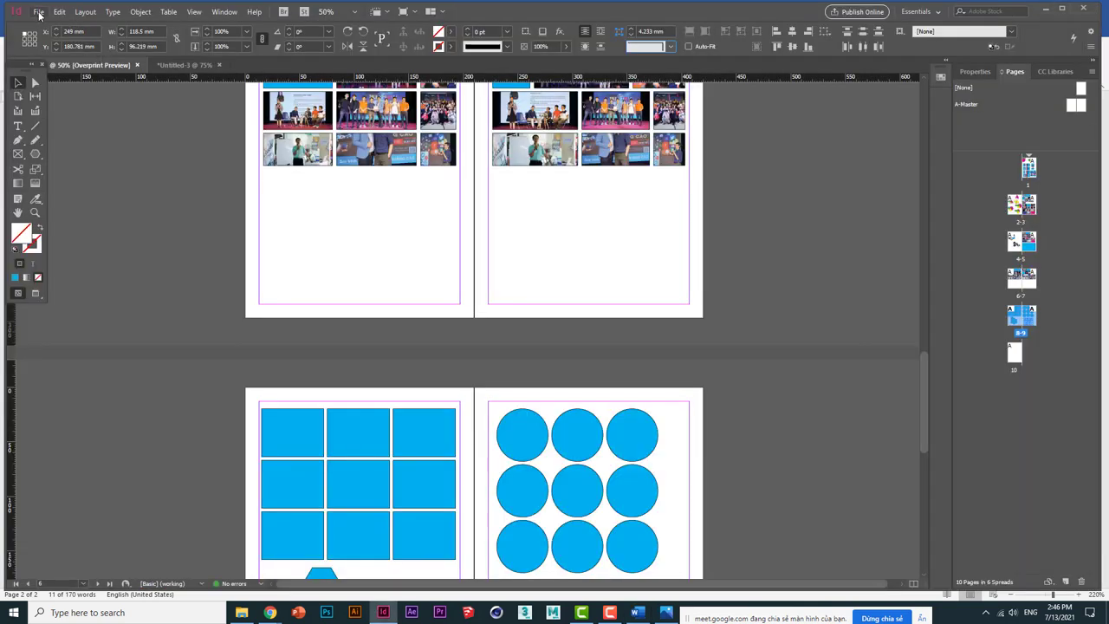
left_click(39, 11)
left_click(473, 263)
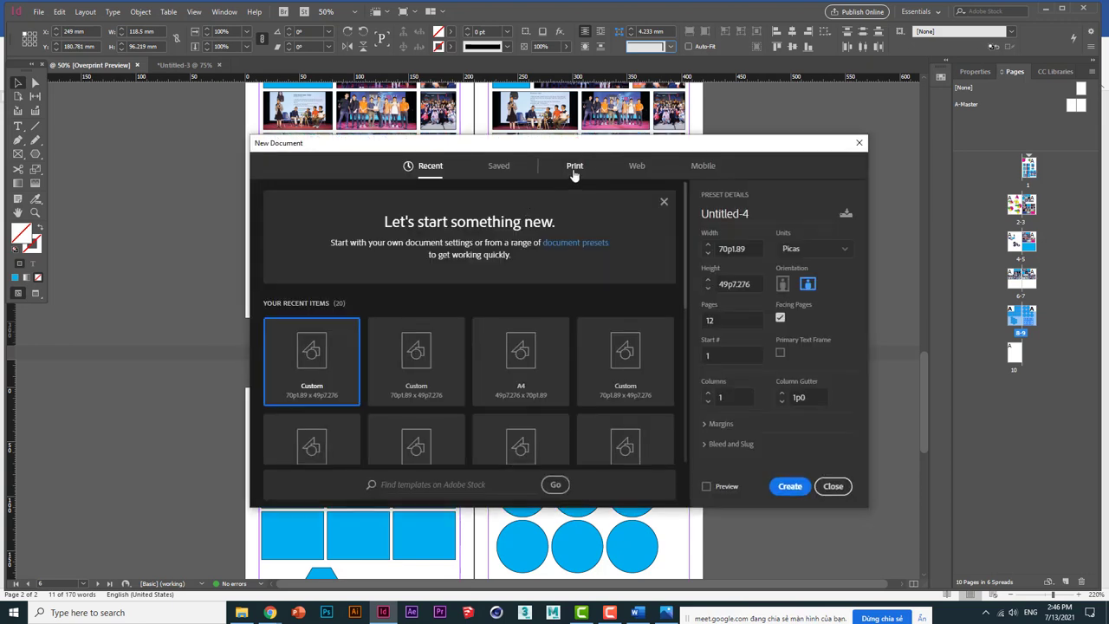
left_click(574, 169)
left_click(525, 333)
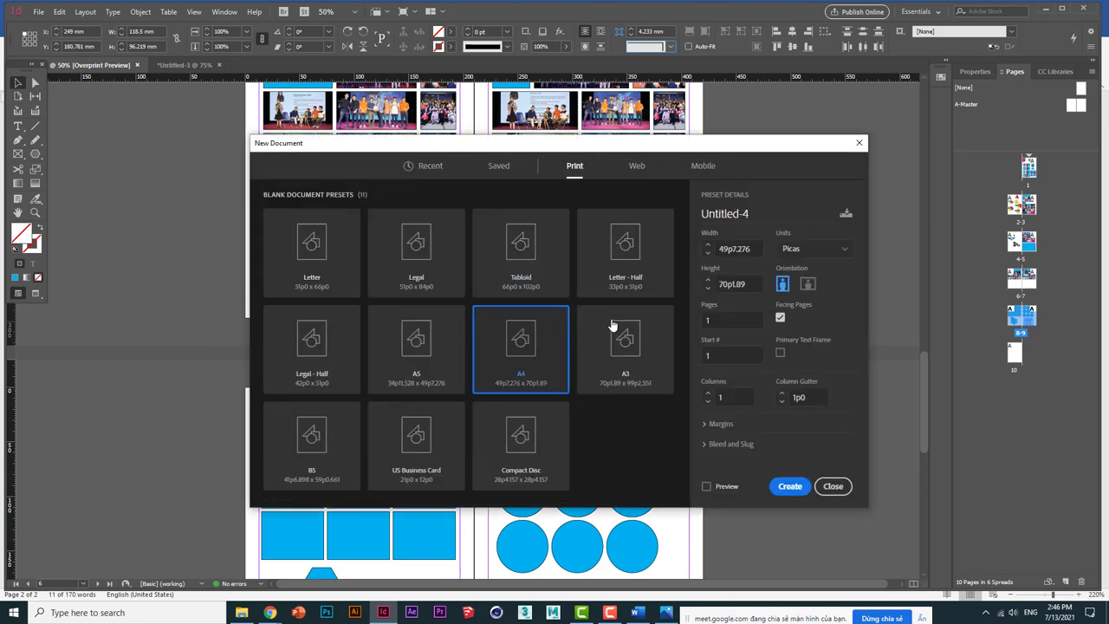
left_click(807, 284)
left_click(811, 250)
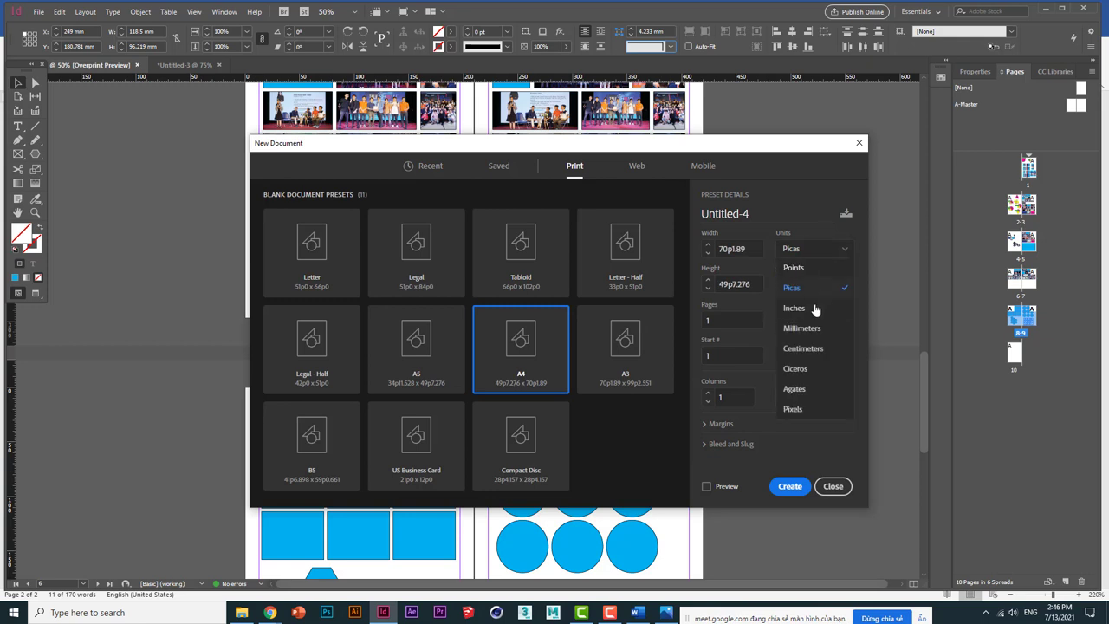
left_click(814, 330)
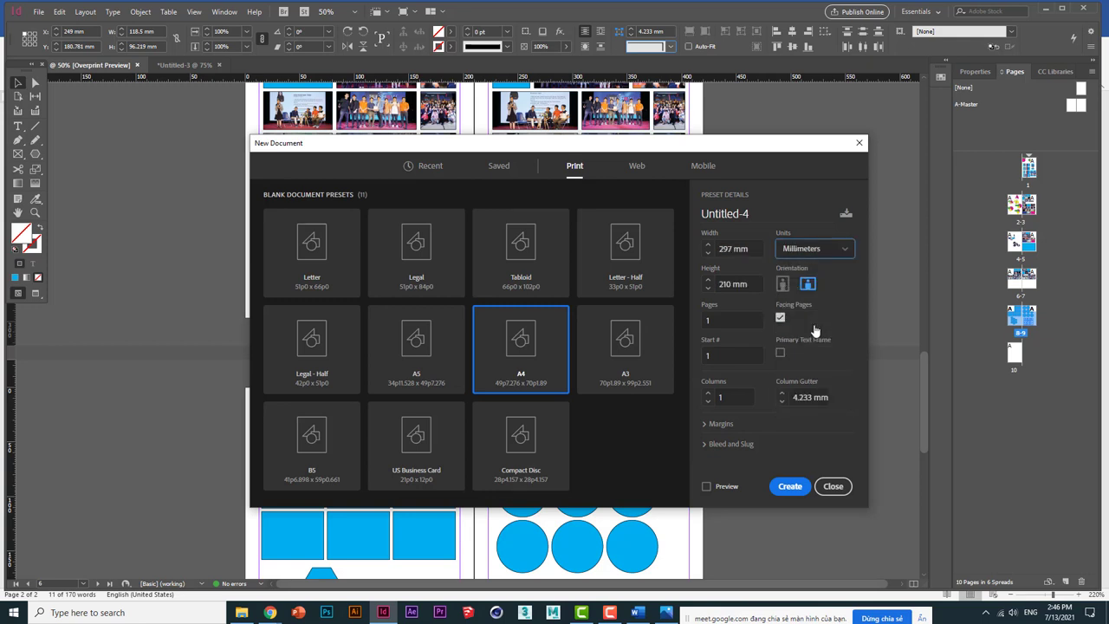
- Set all four margins to 8 mm and the page count to 10 with facing pages, and create the document
left_click(721, 424)
scroll(735, 428, "down", 1)
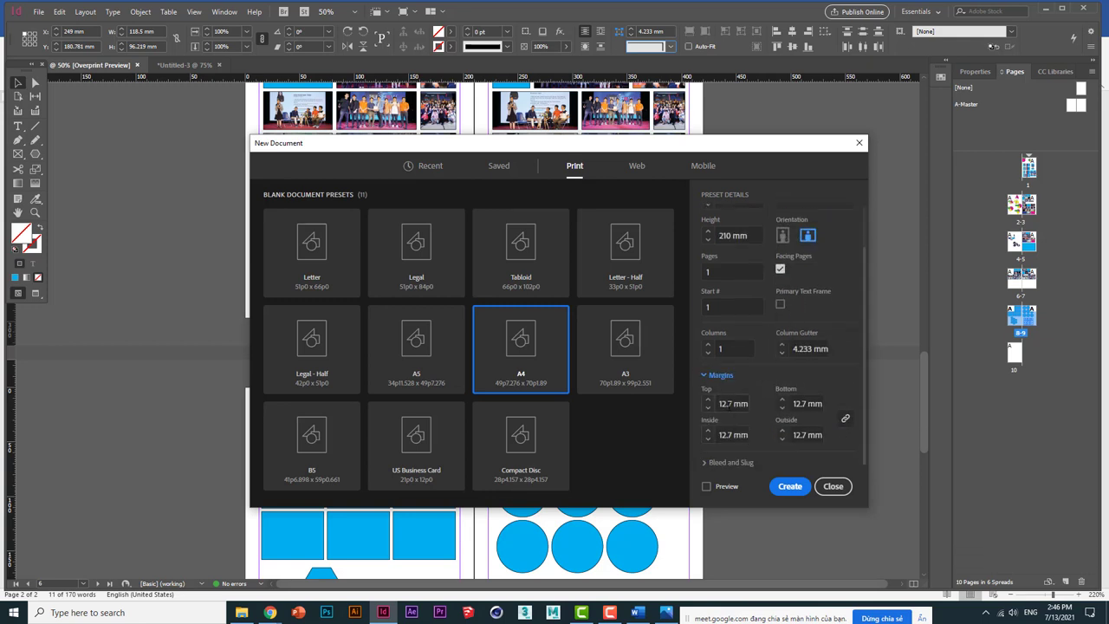
left_click(733, 404)
type("8")
key("Tab")
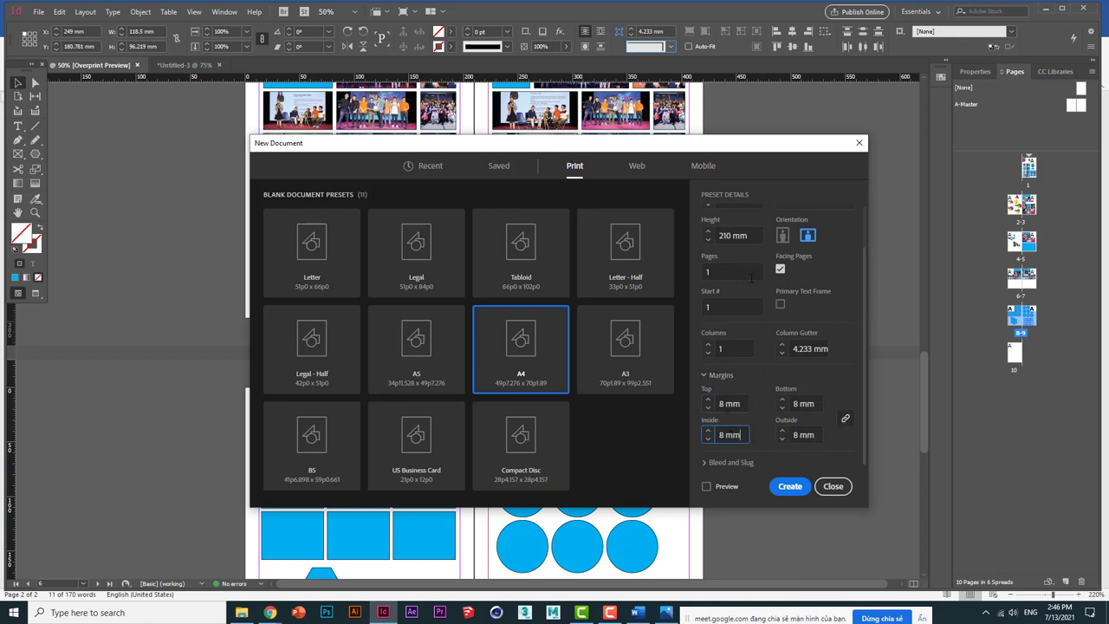
left_click(780, 269)
left_click(730, 273)
left_click(789, 486)
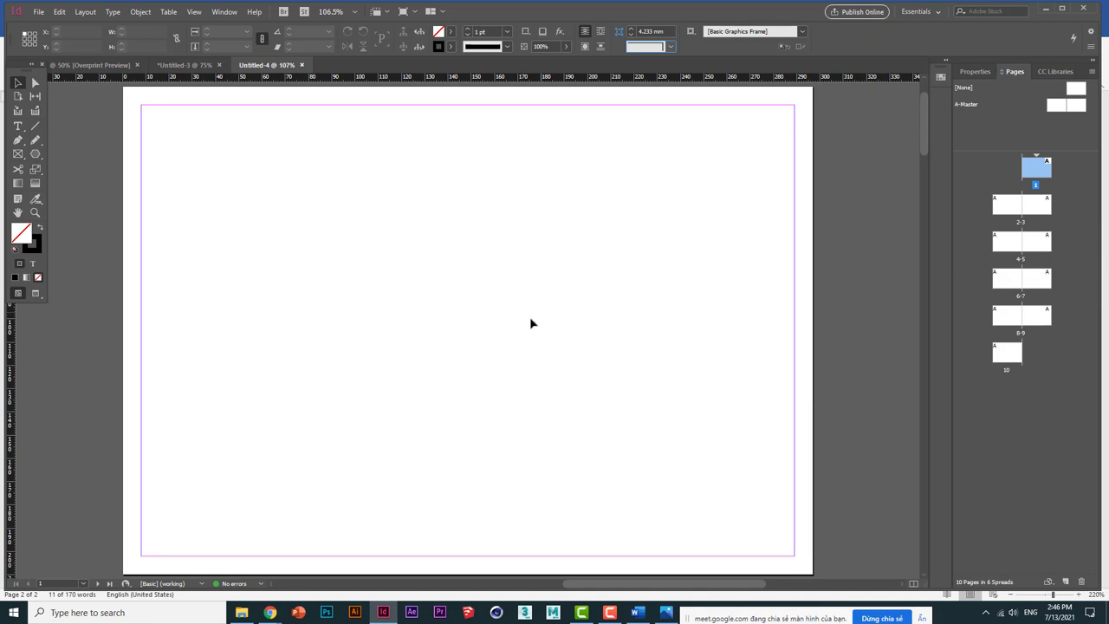
- Go to the spread of pages 2-3 and check the h1.png reference image for its layout
key("ctrl+minus")
key("ctrl+minus")
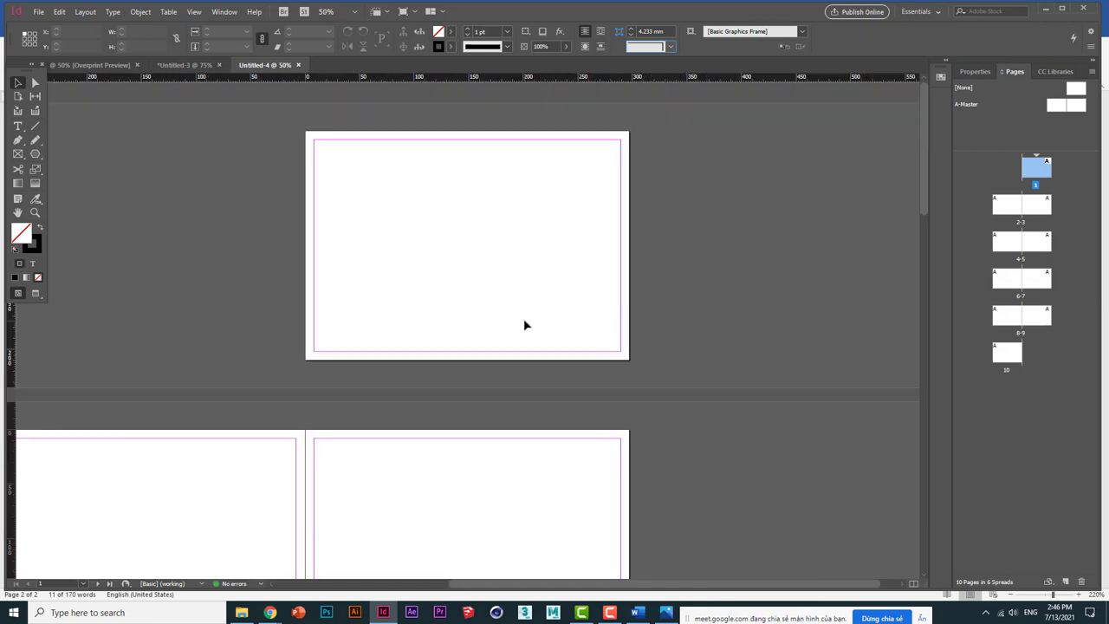
left_click_drag(441, 388, 601, 131)
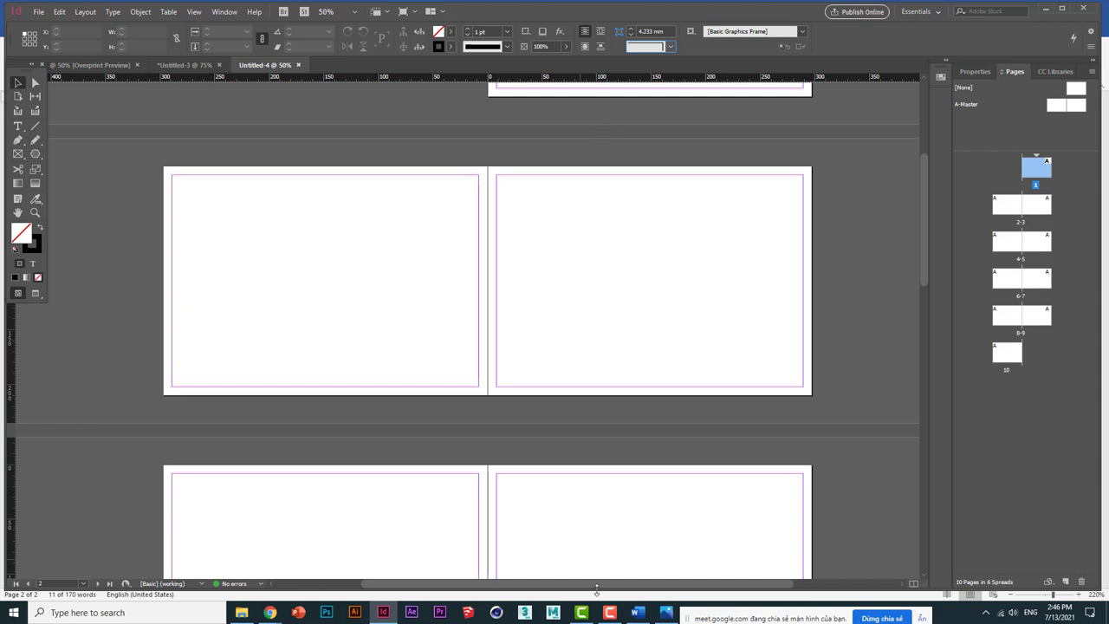
left_click(665, 613)
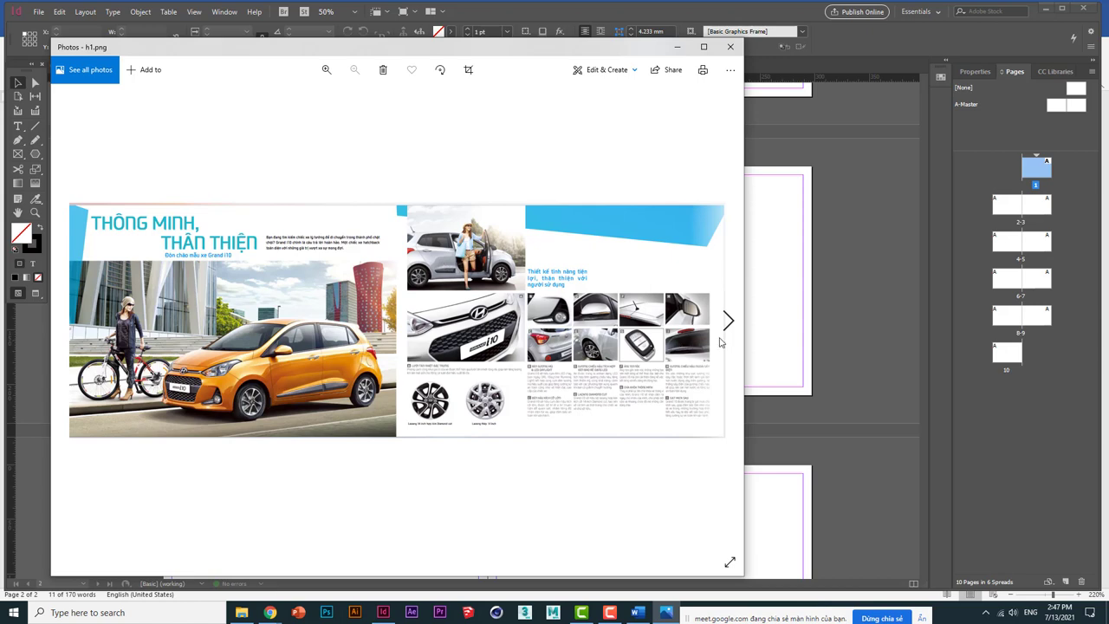
left_click(775, 318)
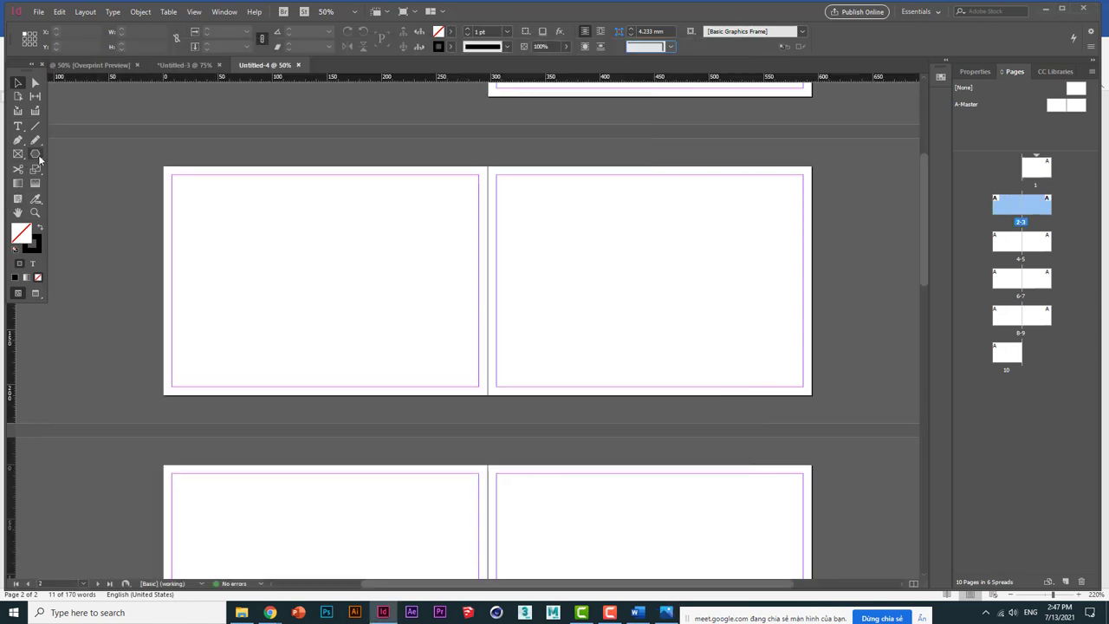
- With the Rectangle tool, draw a 281 × 194 mm area filling page 3's margins and split it into six rows
left_click(36, 153)
left_click(71, 168)
left_click_drag(497, 175, 804, 386)
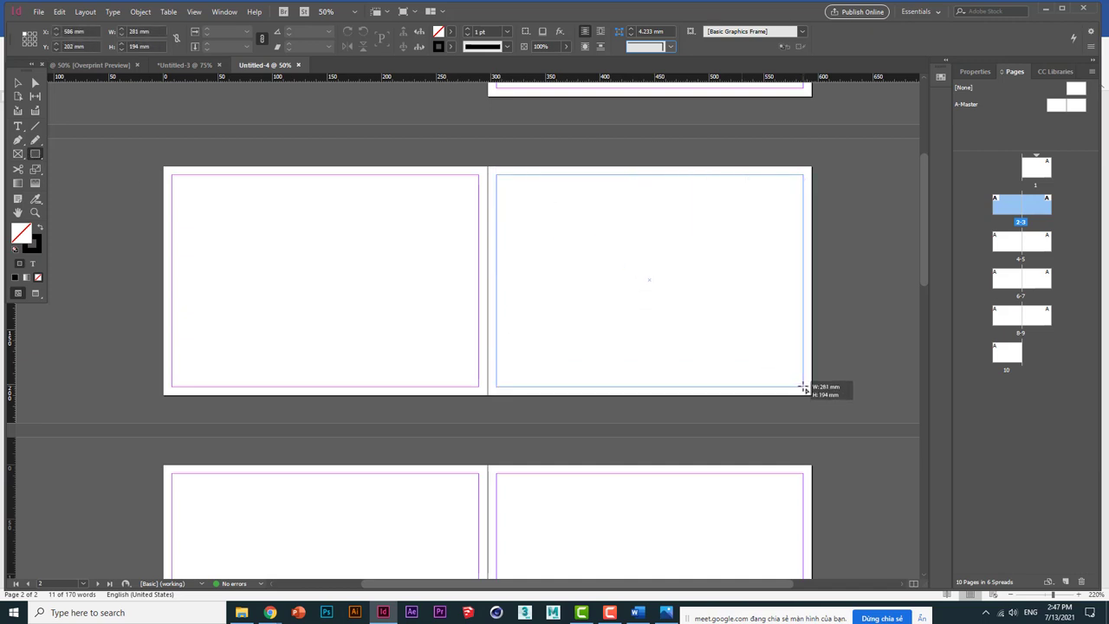
key("Up")
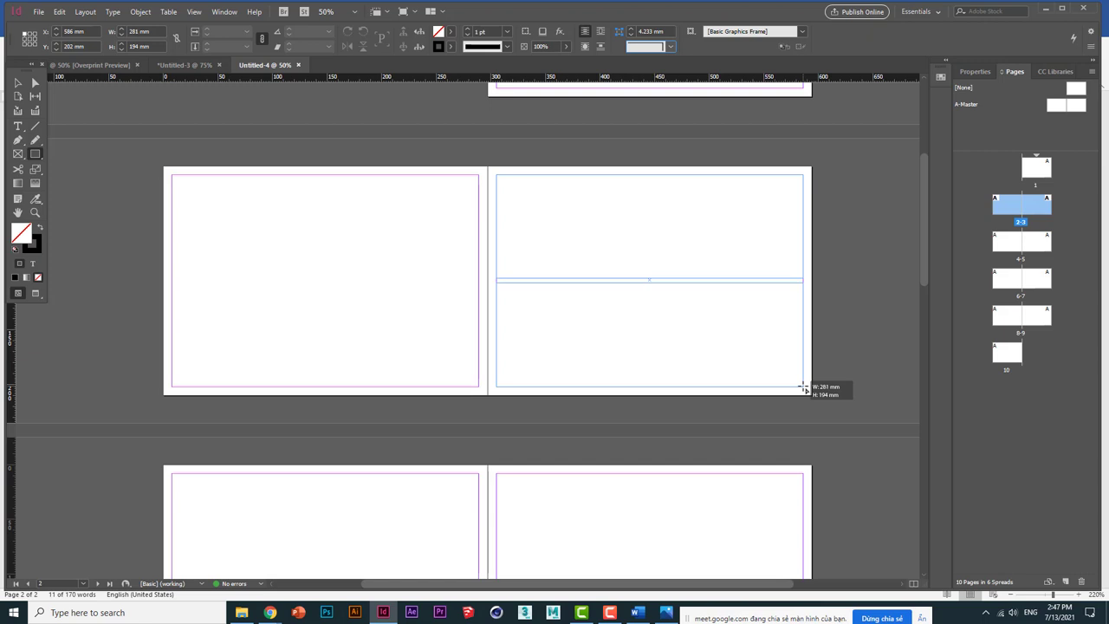
key("Up")
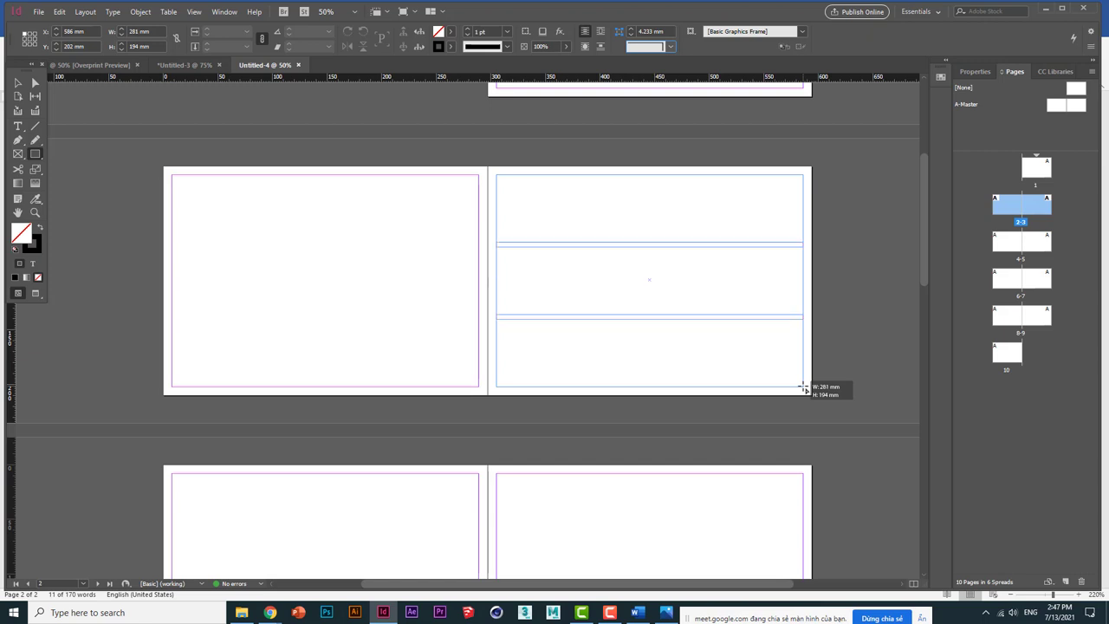
key("Up")
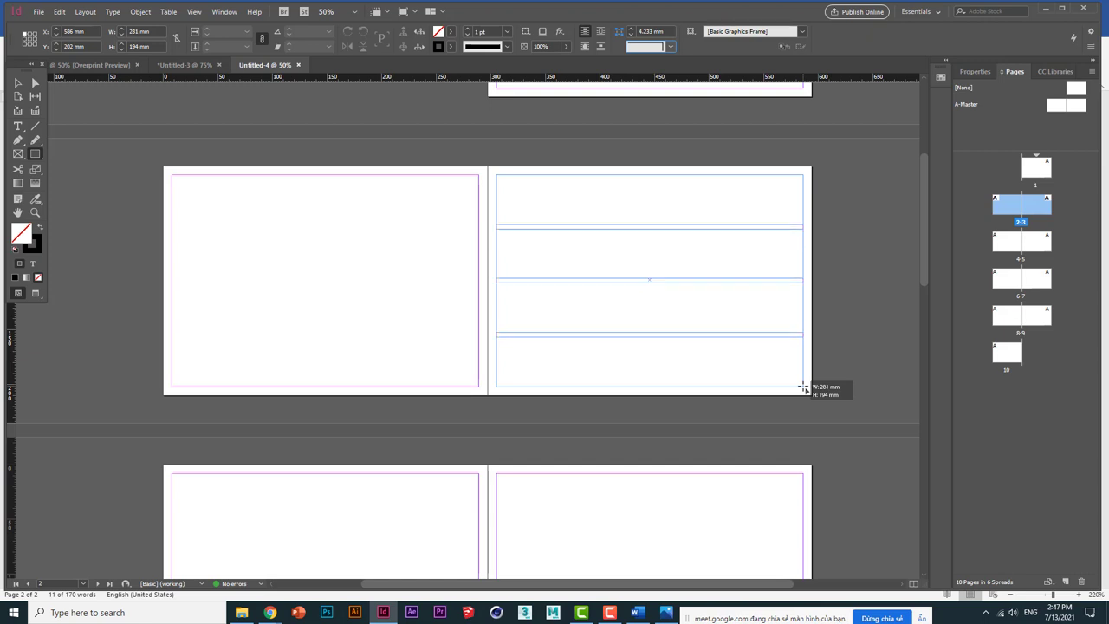
key("Up")
key("Up")
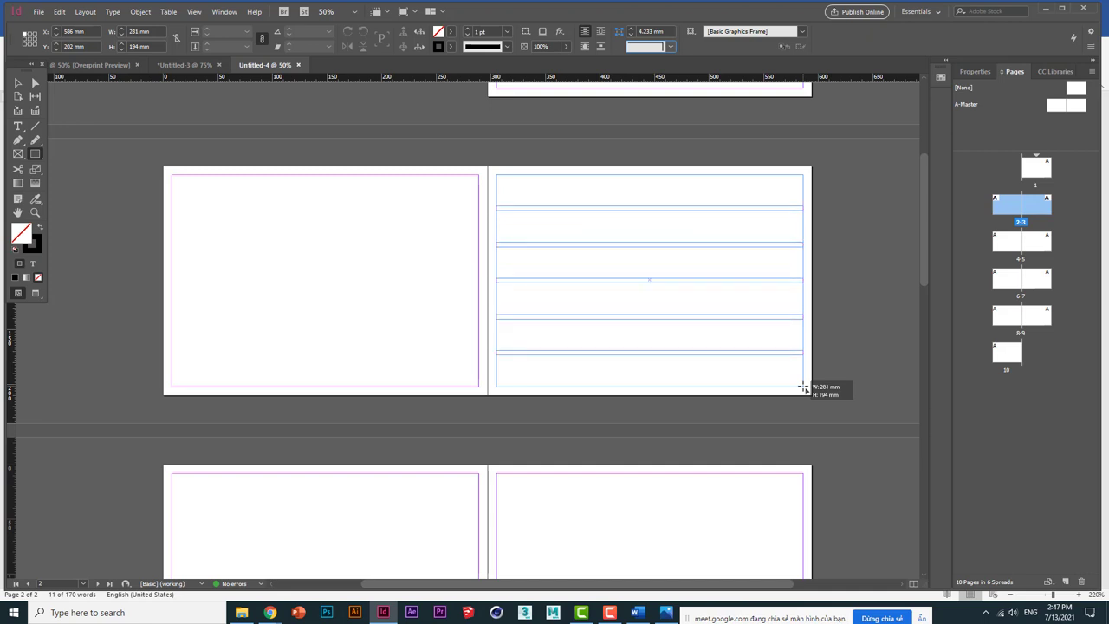
- Split the six rows being drawn on page 3 into six columns
key("Right")
key("Right")
key("Right")
key("Right")
key("Right")
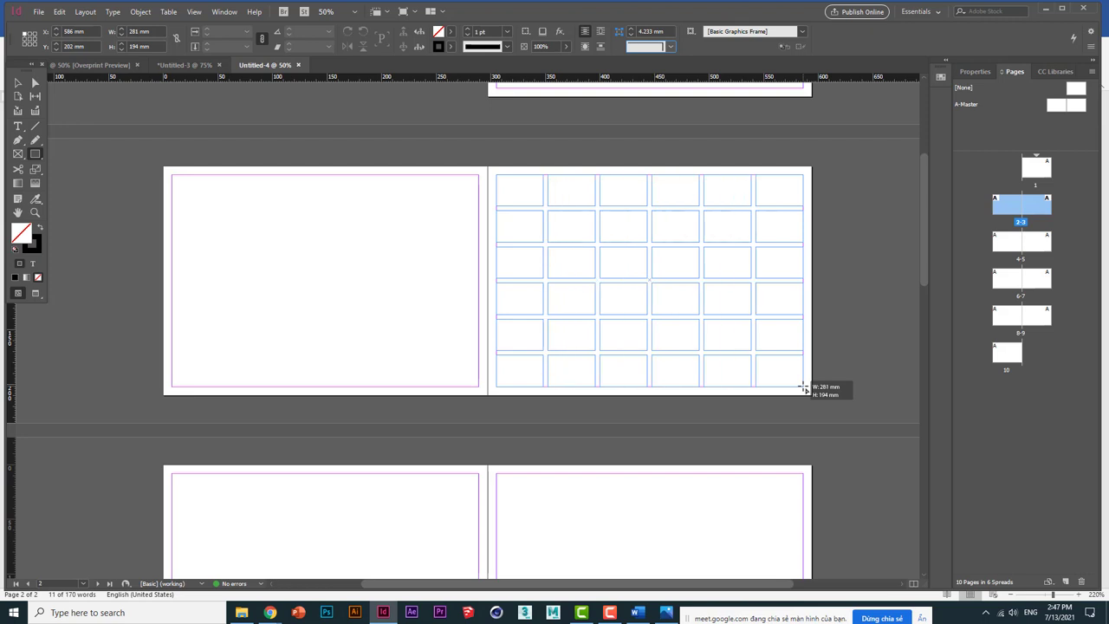
- Narrow the gaps between the grid's columns and rows, finish drawing the six-by-six grid and deselect it
key("ctrl+Left")
key("ctrl+Left")
key("ctrl+Left")
key("ctrl+Left")
key("ctrl+Left")
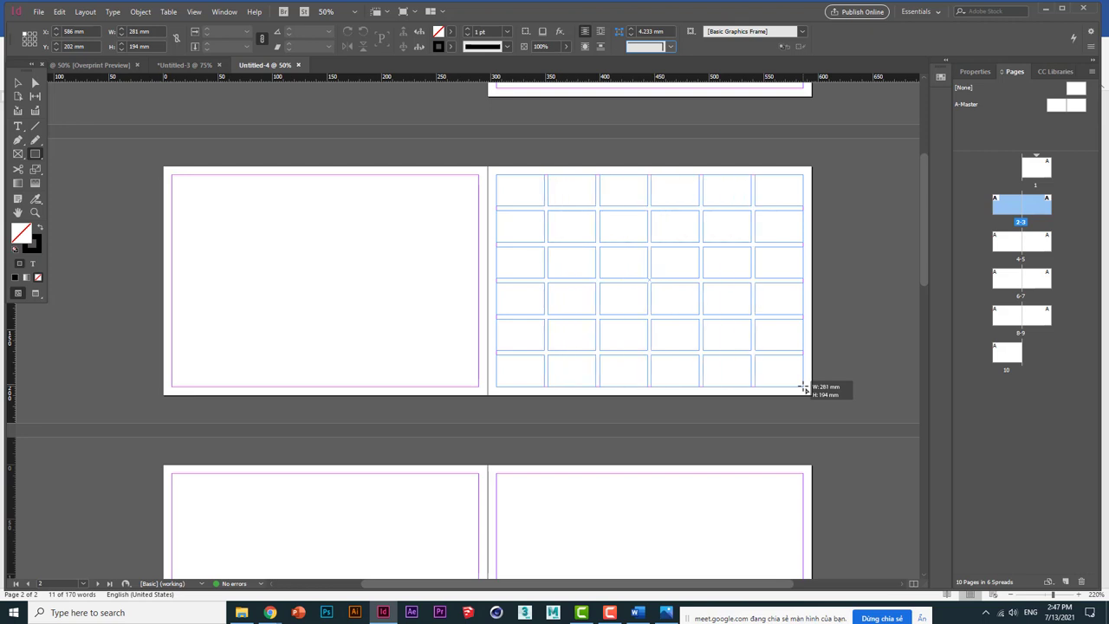
key("ctrl+Down")
key("ctrl+Down")
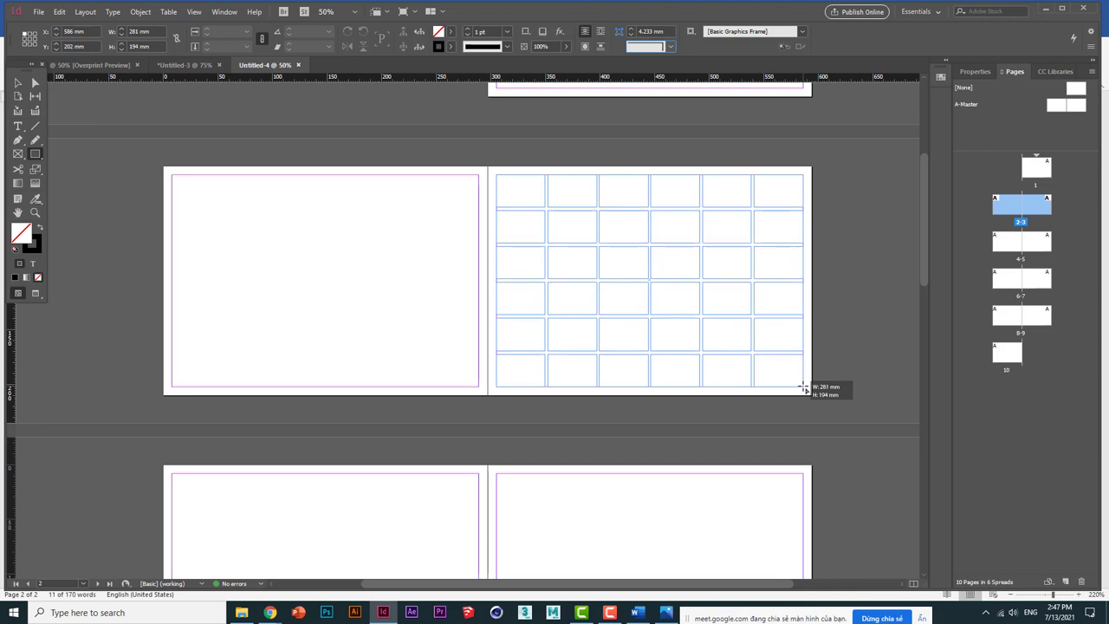
key("ctrl+Down")
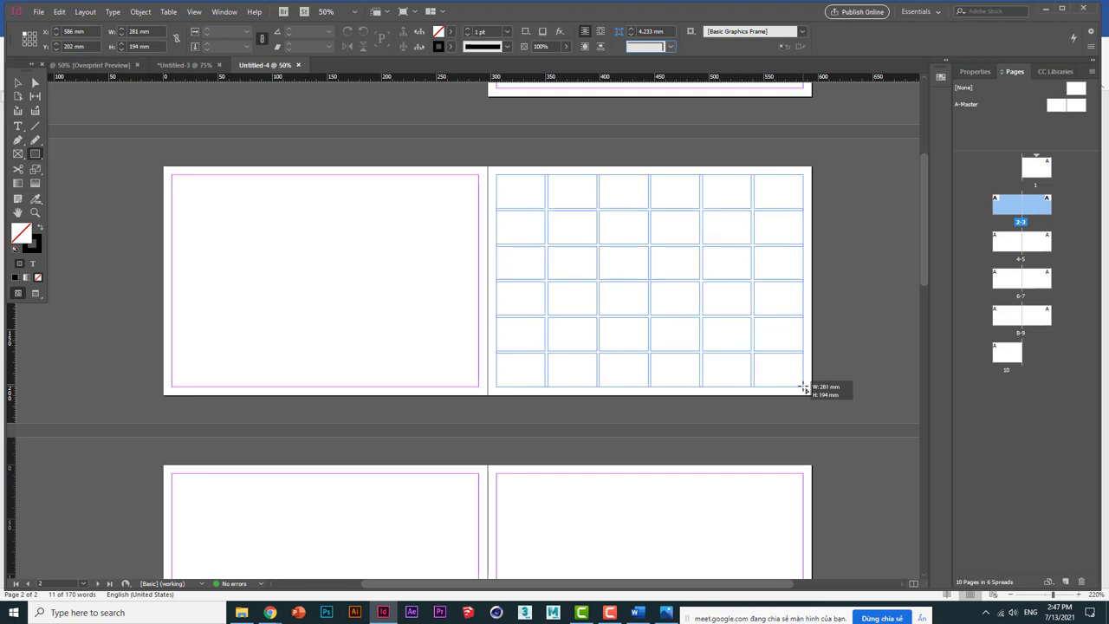
left_click_drag(805, 389, 800, 391)
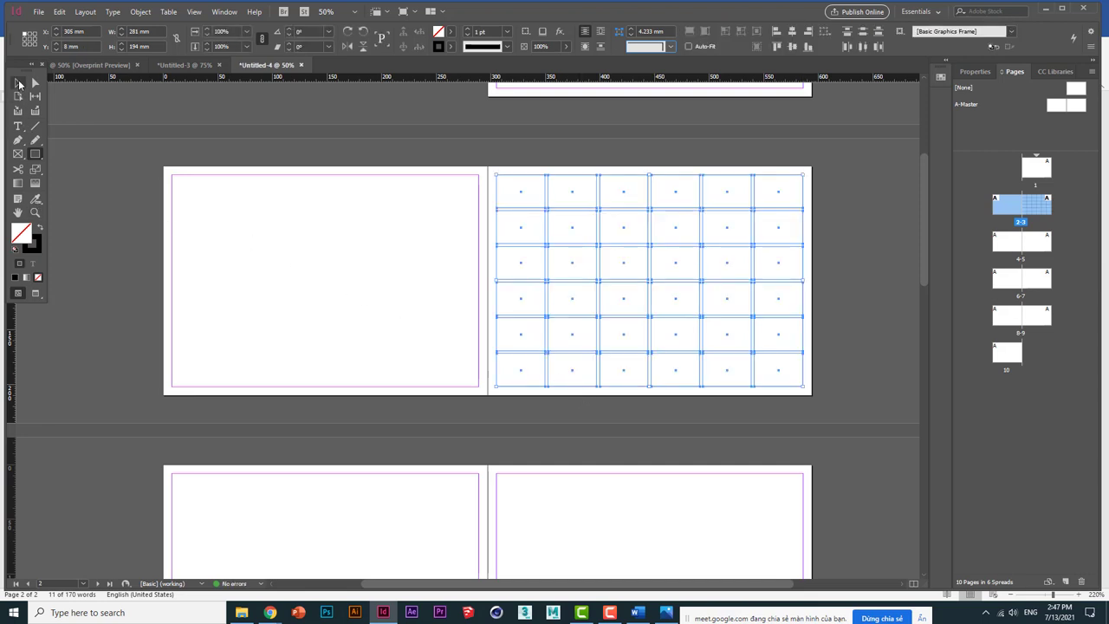
key("v")
left_click(463, 218)
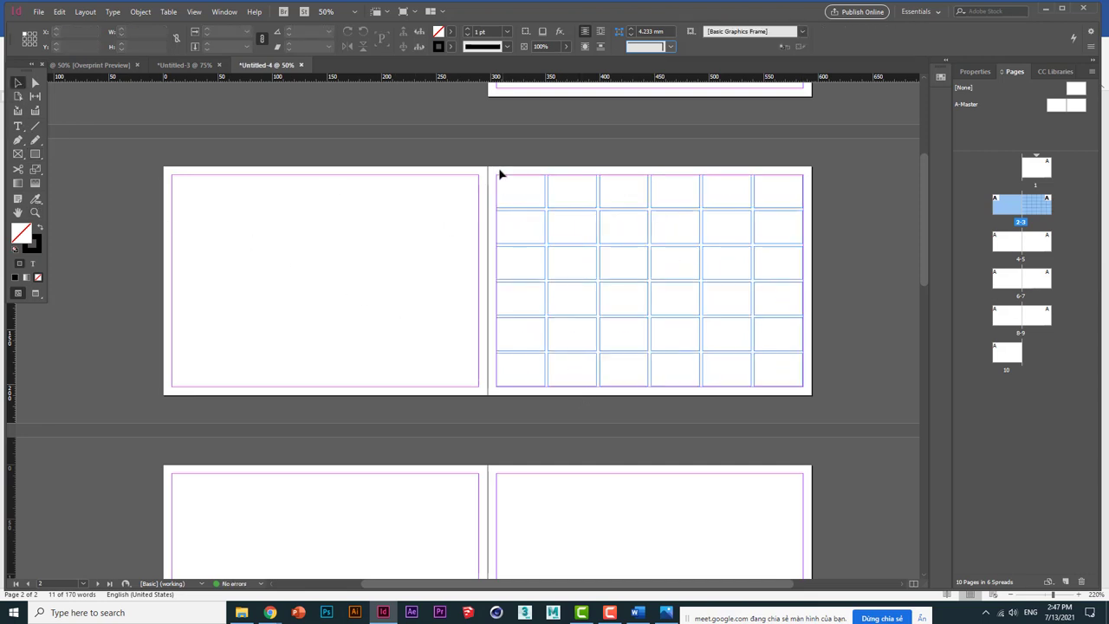
- Check the h1.png reference and delete the eight frames in the top two rows of page 3's last four columns
left_click_drag(552, 222, 563, 232)
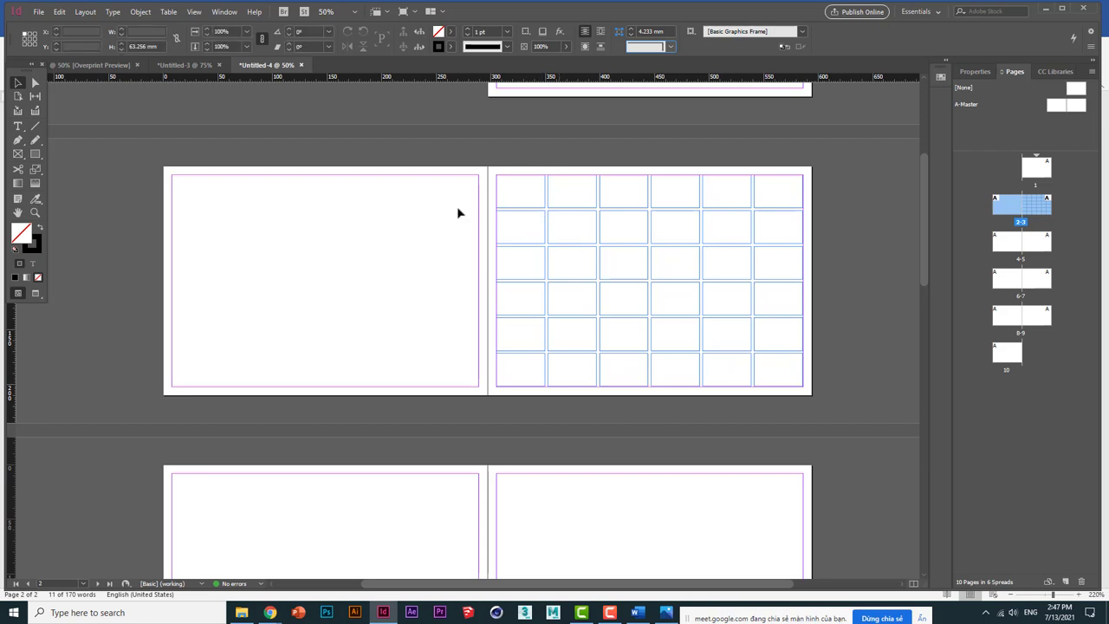
key("alt+Tab")
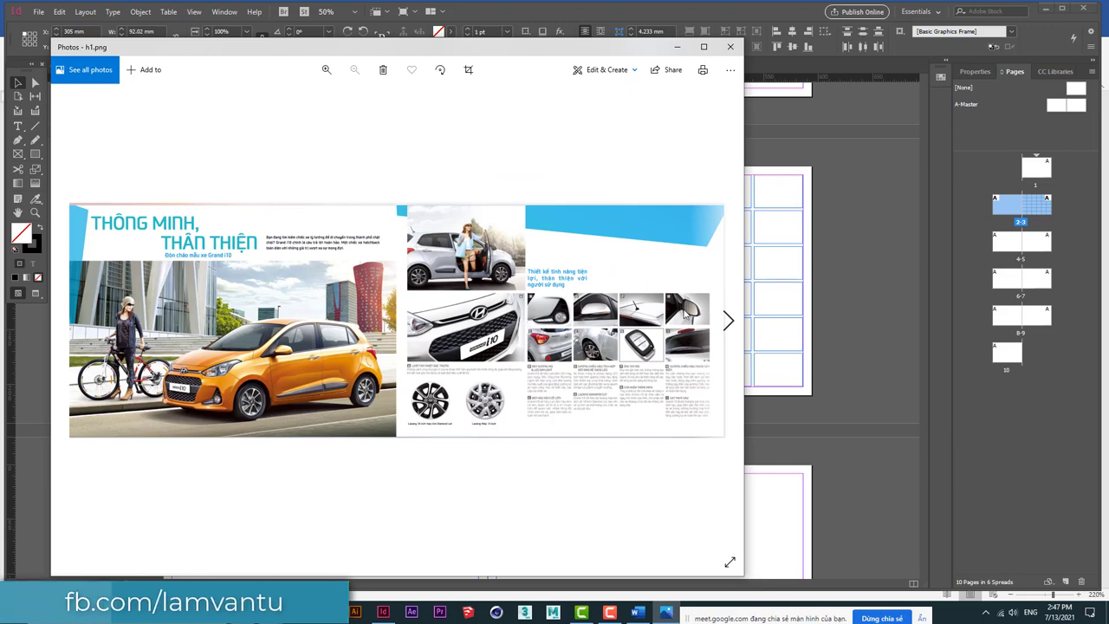
key("alt+Tab")
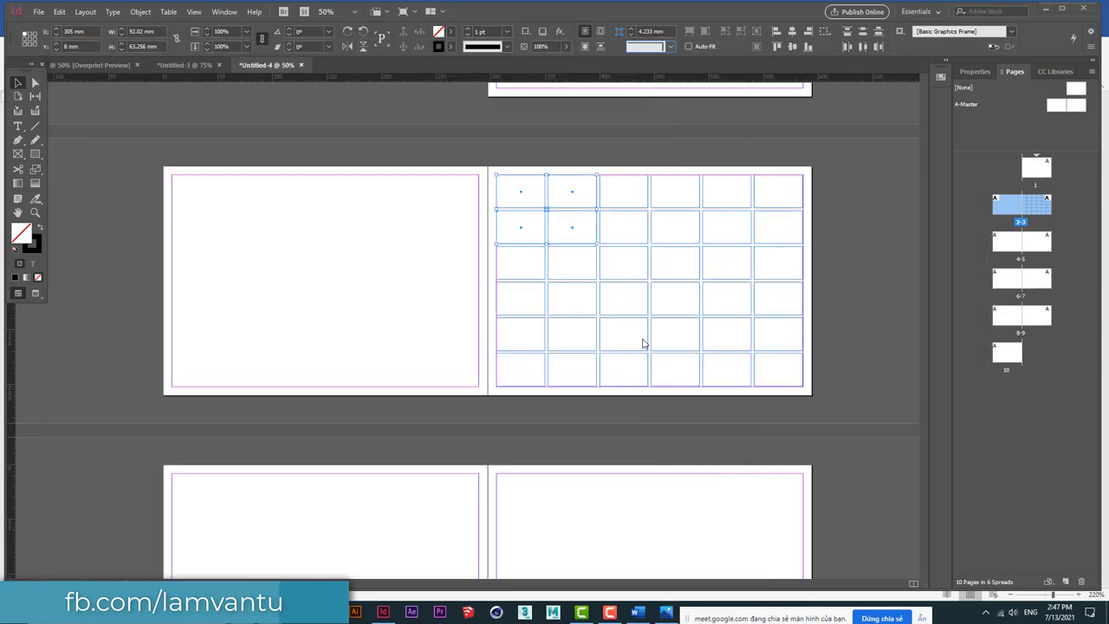
left_click_drag(671, 194, 767, 223)
key("Delete")
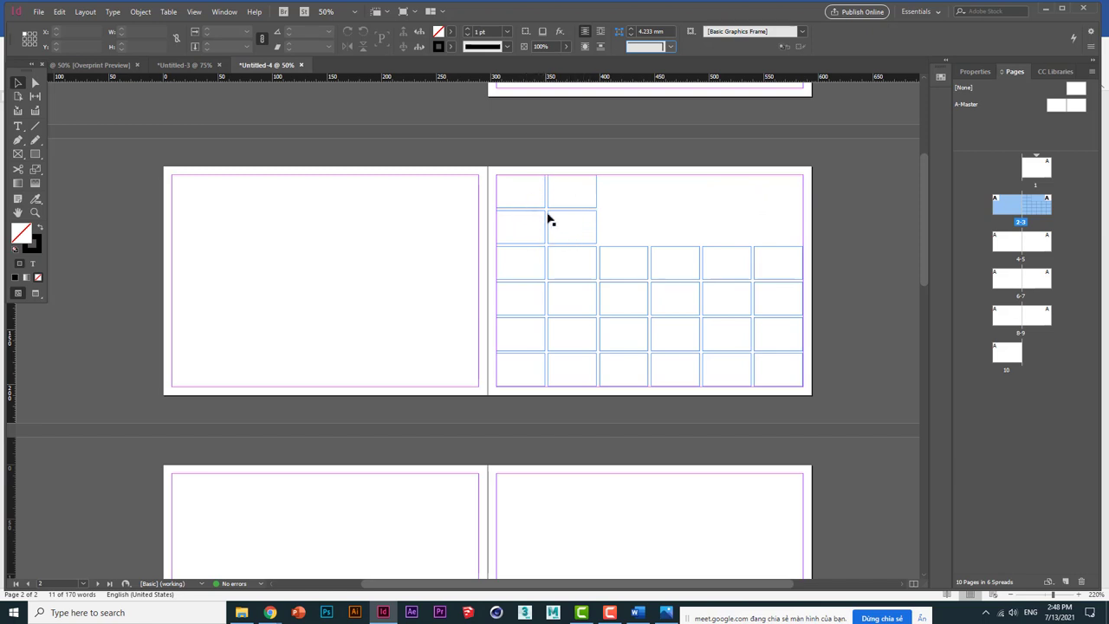
- Turn the 2 × 2 block of frames at page 3's upper-left corner into one 92.02 × 63.256 mm frame, removing the extra frames
left_click(595, 188)
key("Delete")
left_click(510, 223)
key("Delete")
left_click(544, 206)
left_click_drag(547, 209, 596, 244)
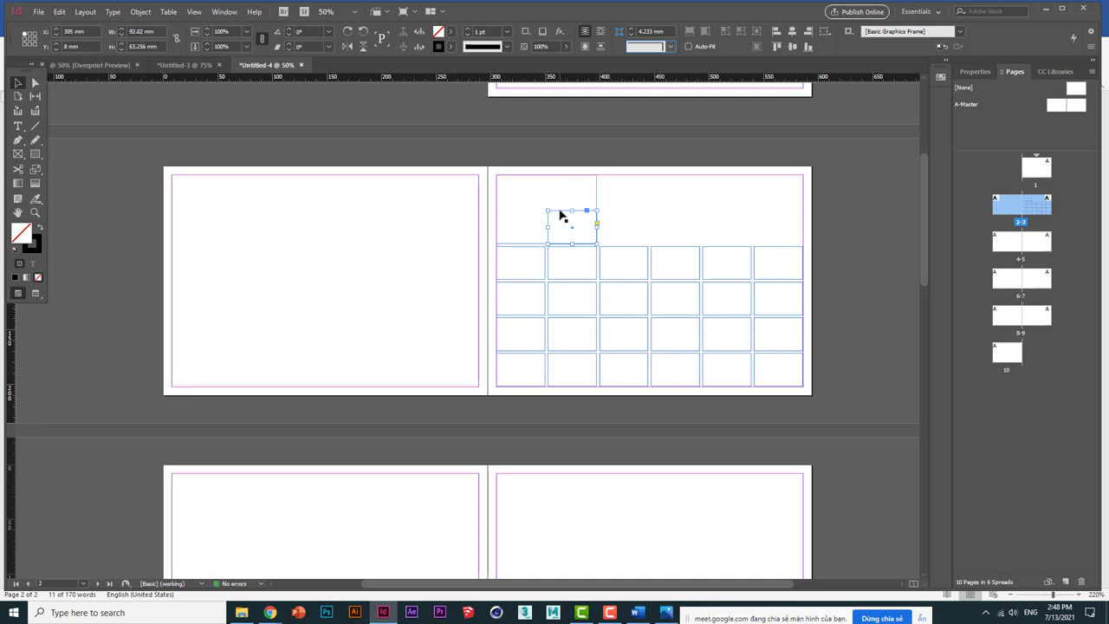
key("ctrl+shift+a")
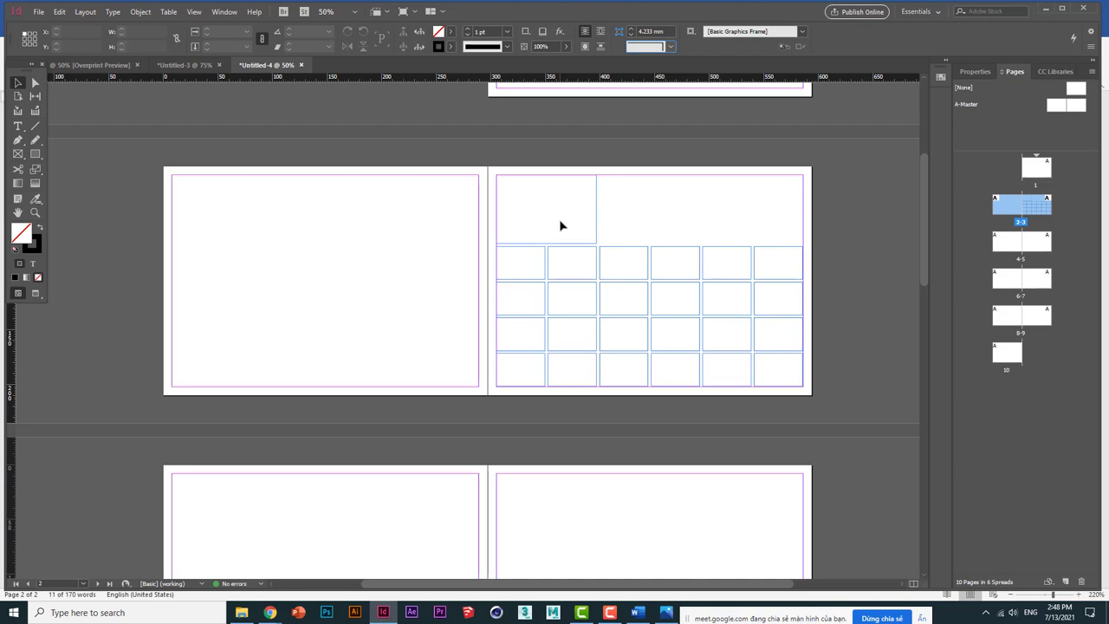
- Merge the third- and fourth-row frames in the first two columns into one 92.02 × 63.256 mm frame
left_click(544, 282)
left_click(542, 293)
left_click_drag(543, 281, 596, 248)
left_click_drag(595, 248, 597, 246)
left_click(569, 278)
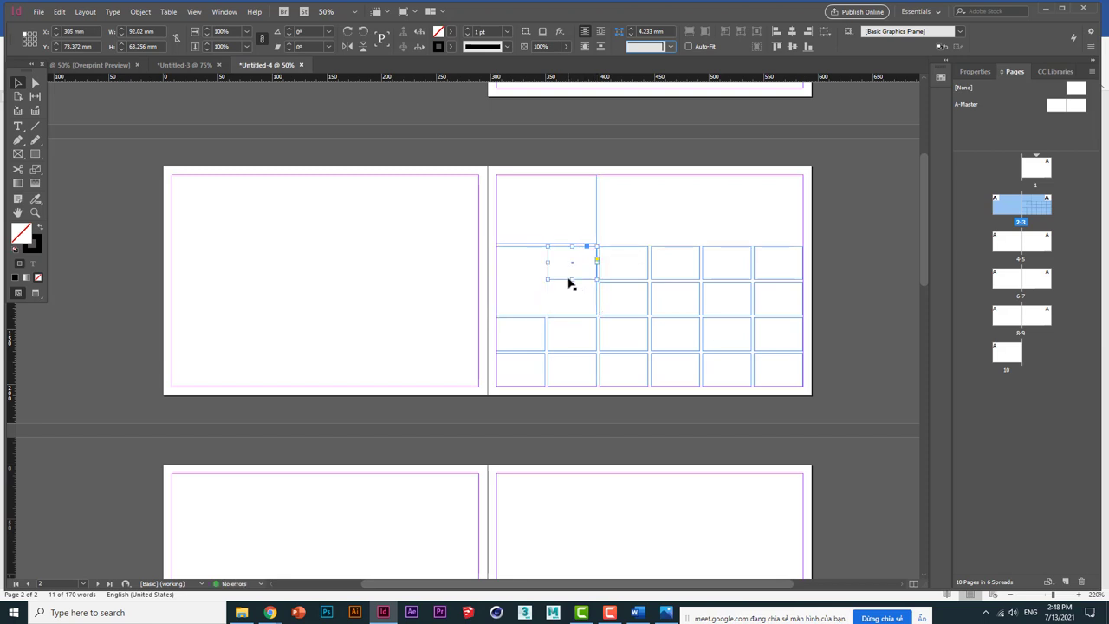
key("Delete")
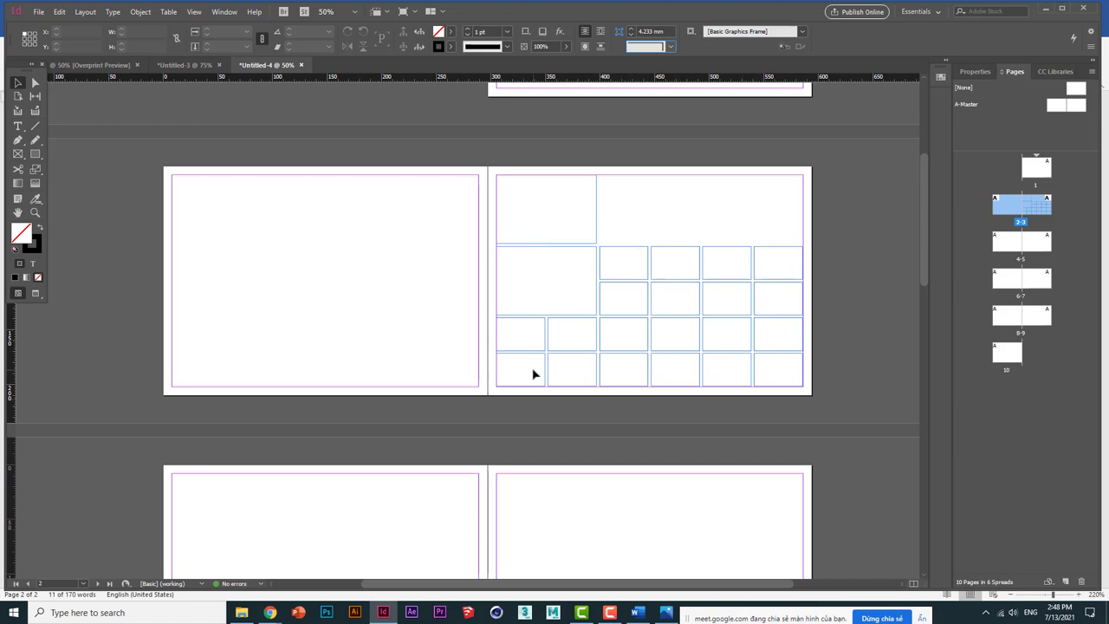
- Check the reference image and extend the two bottom-row frames in the first two columns upward to 45 mm high
key("alt+Tab")
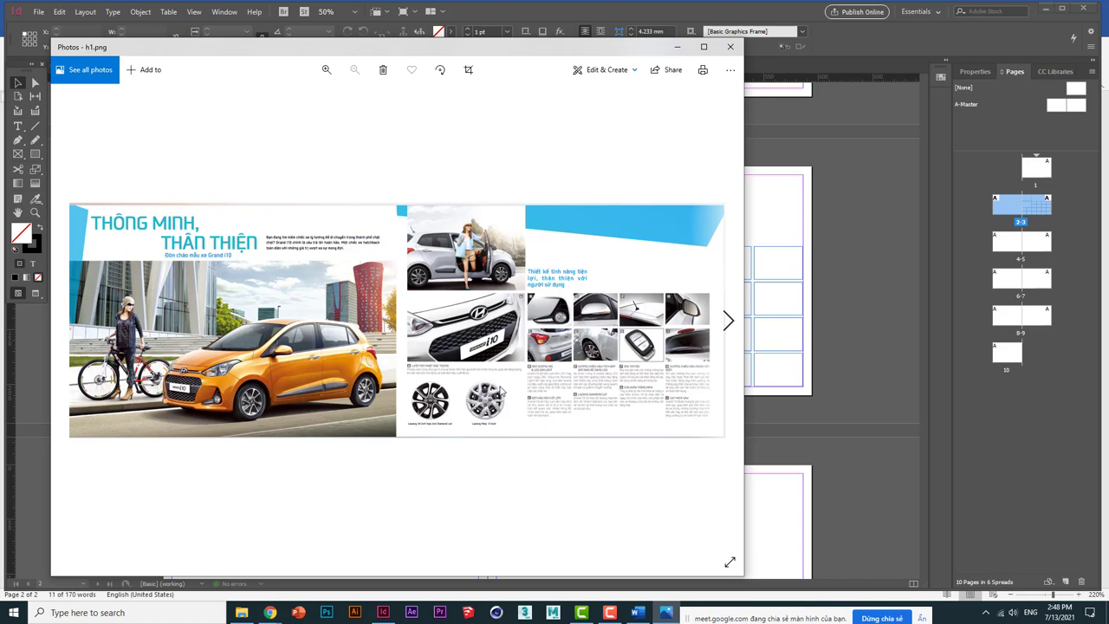
key("alt+Tab")
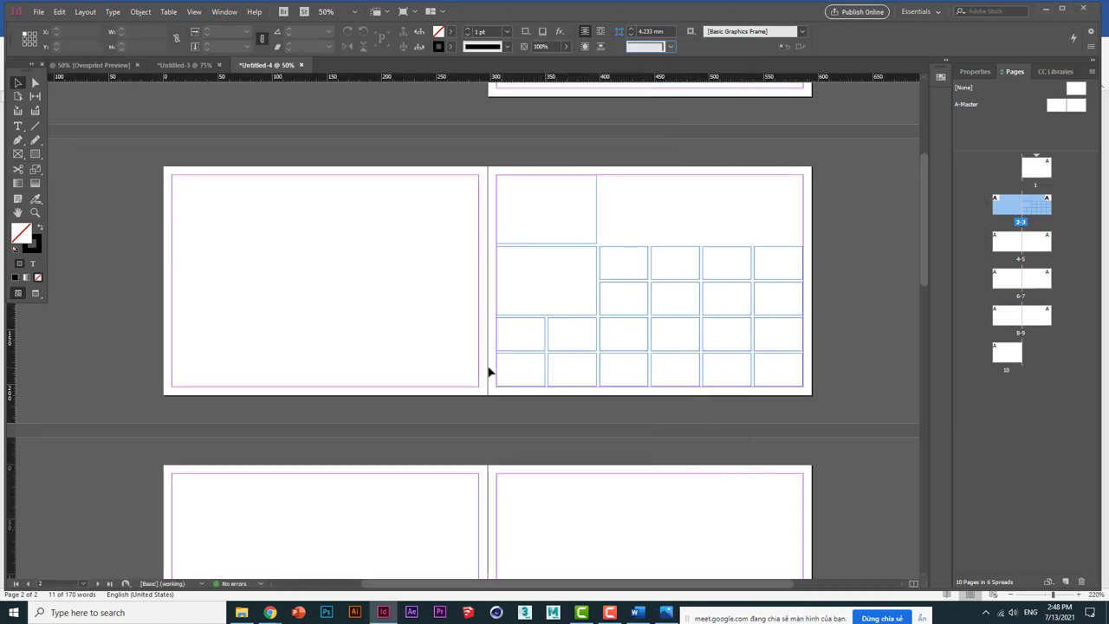
left_click_drag(489, 367, 547, 336)
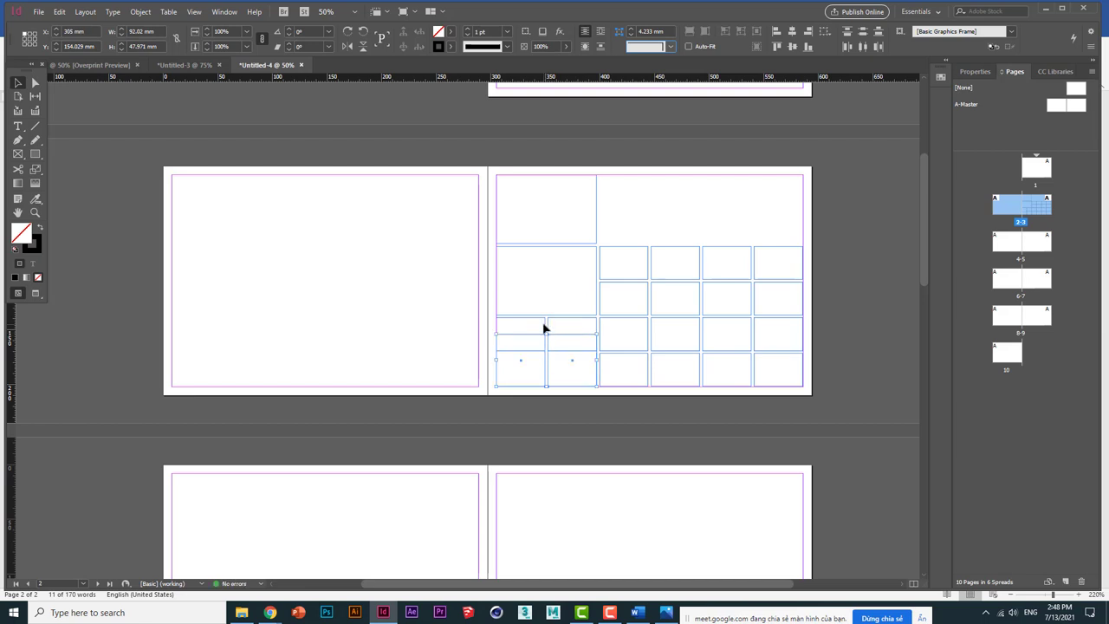
left_click(544, 328)
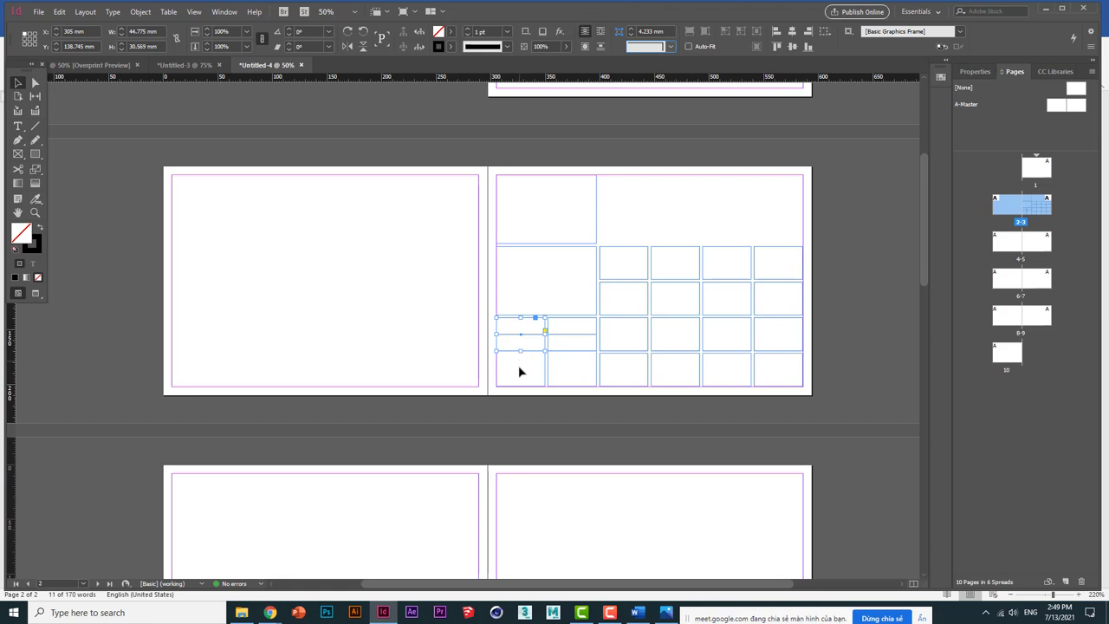
left_click_drag(489, 378, 544, 338)
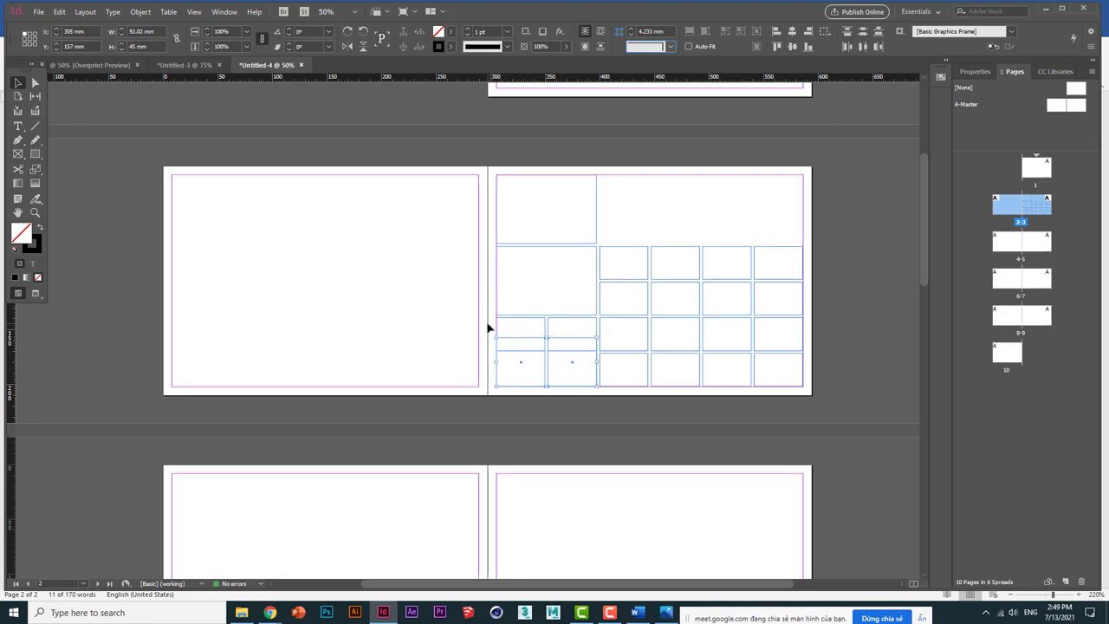
- Merge the two fifth-row frames into one 92.02 × 18.255 mm strip and reduce the two frames below it to 42 mm high
left_click(532, 356)
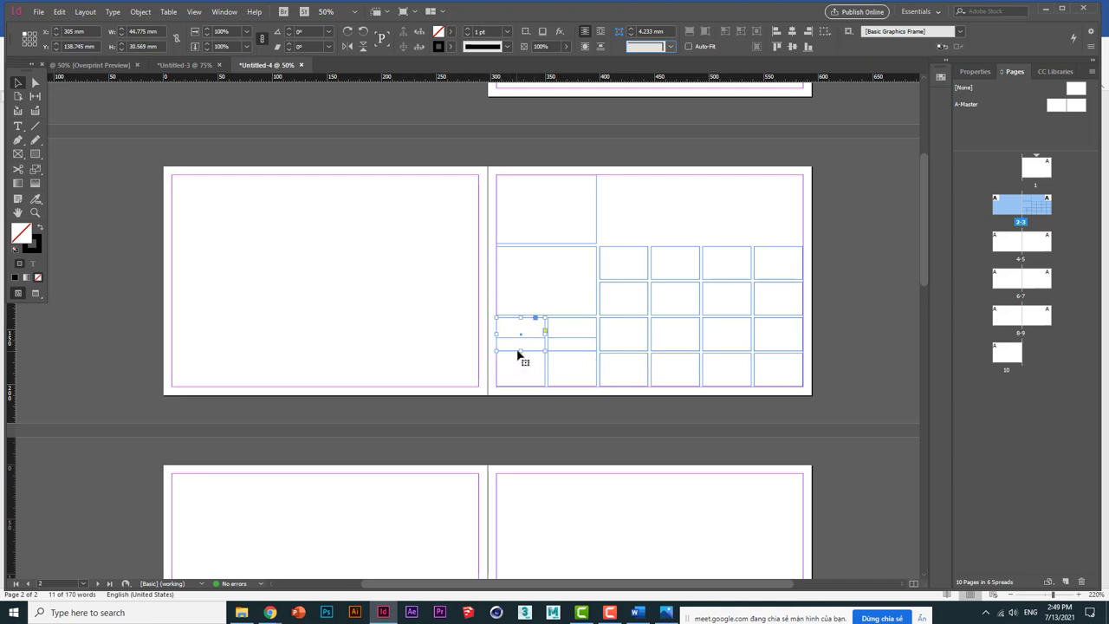
left_click_drag(520, 342, 598, 329)
left_click(542, 325)
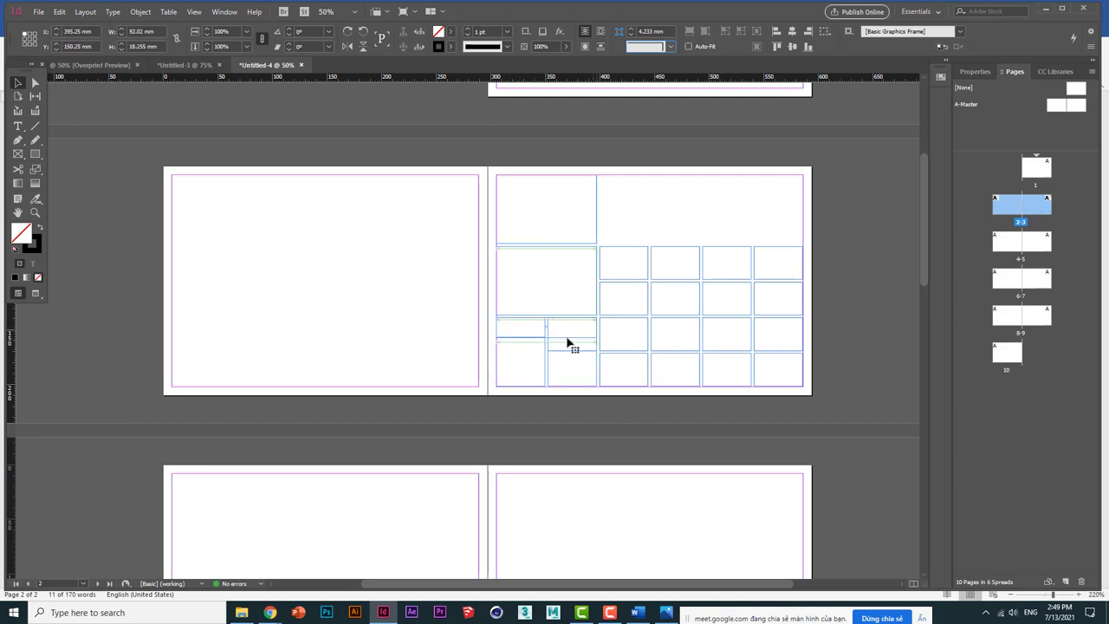
left_click(548, 329)
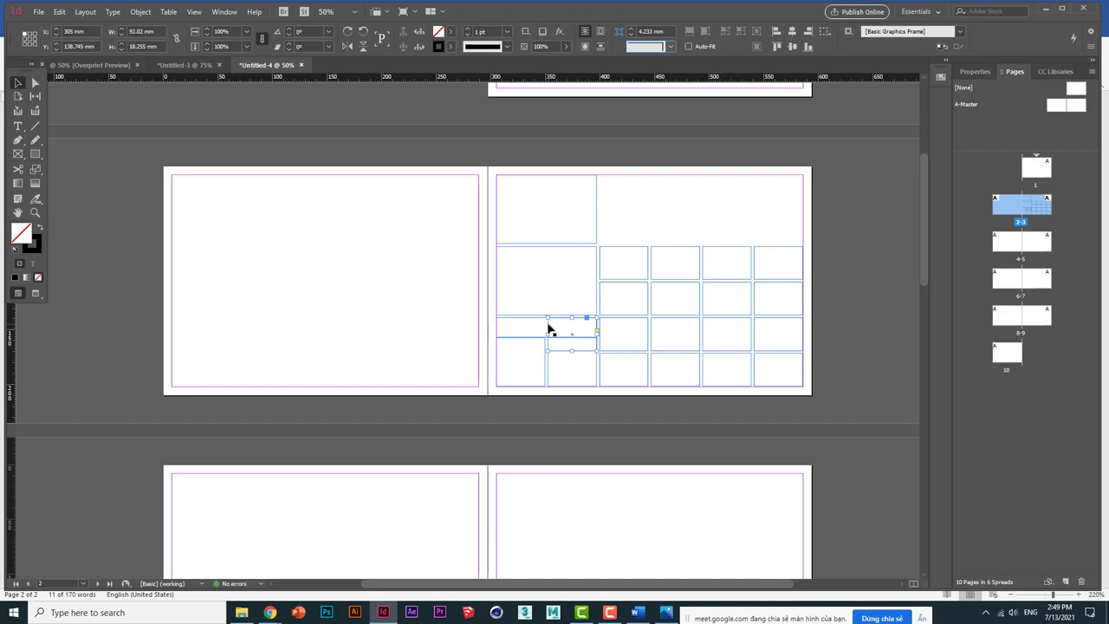
key("Delete")
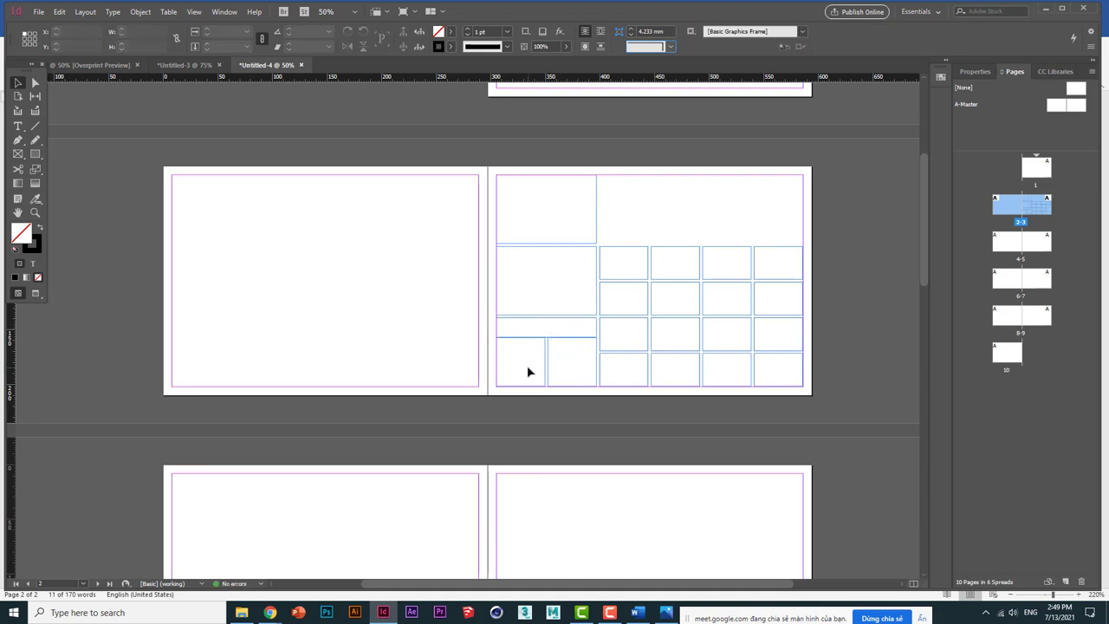
left_click_drag(491, 375, 546, 340)
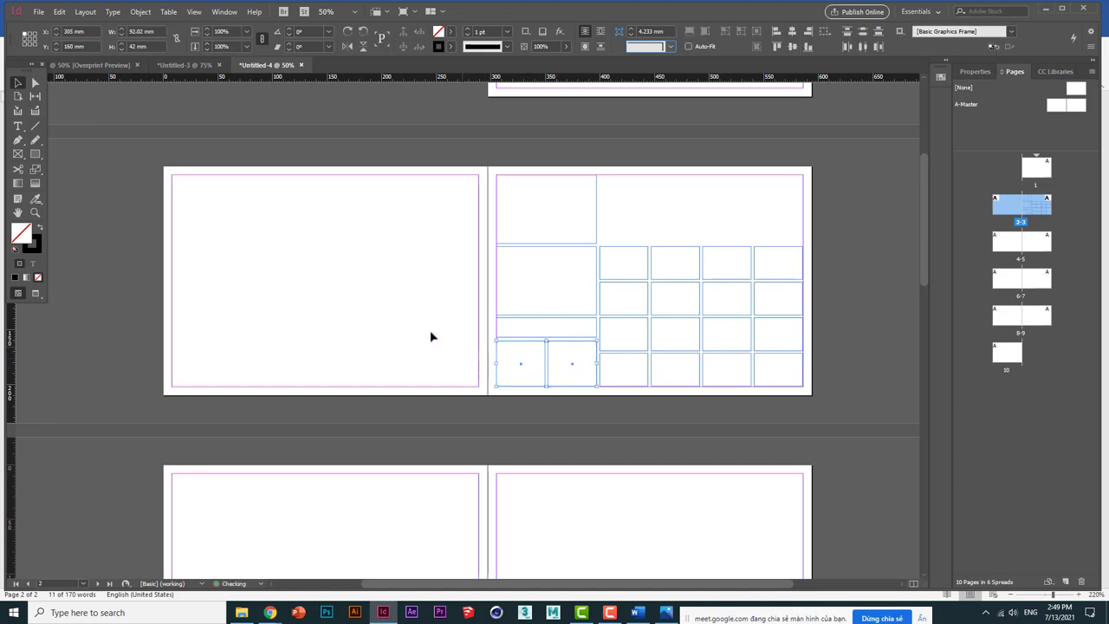
left_click(428, 336)
- Delete the bottom row's last four frames and extend the four frames above them down to page 3's lower margin, following the reference
key("alt+Tab")
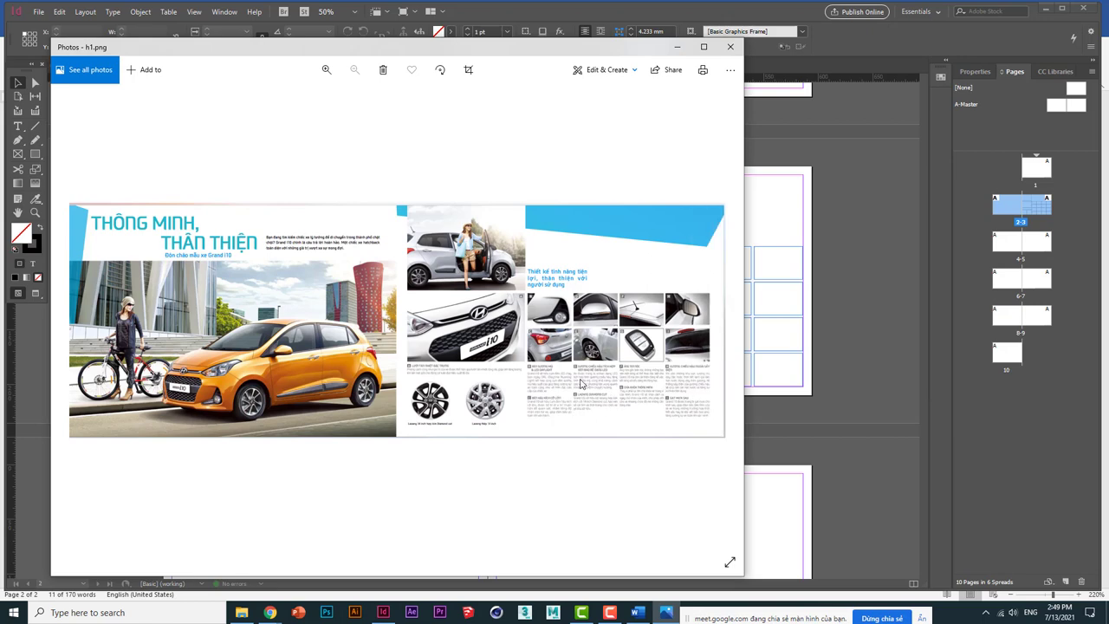
key("alt+Tab")
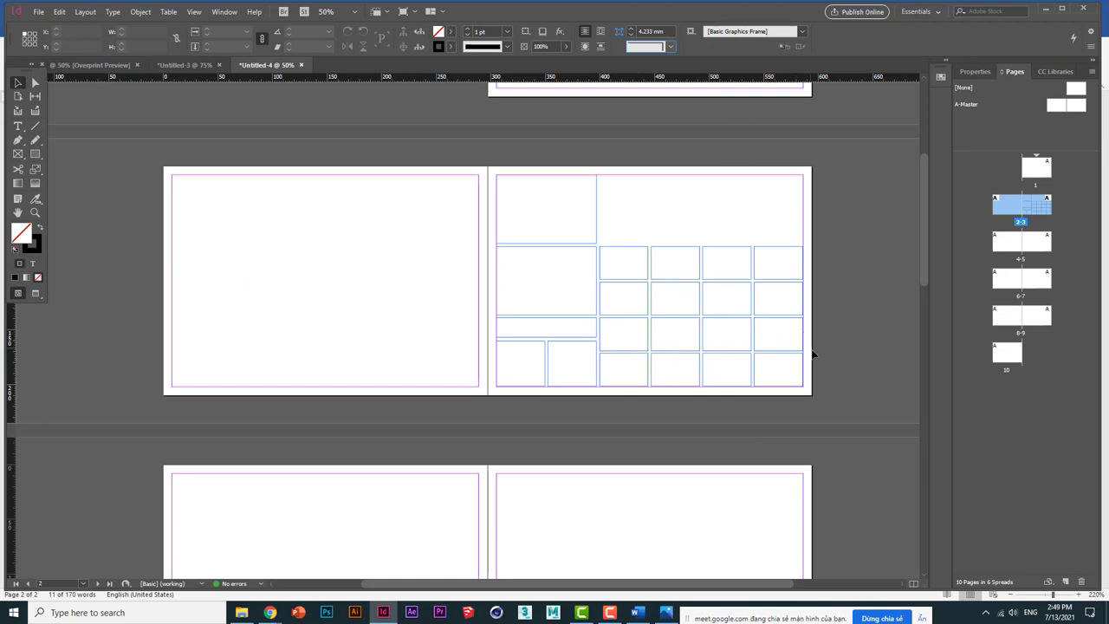
left_click_drag(812, 354, 612, 373)
key("Delete")
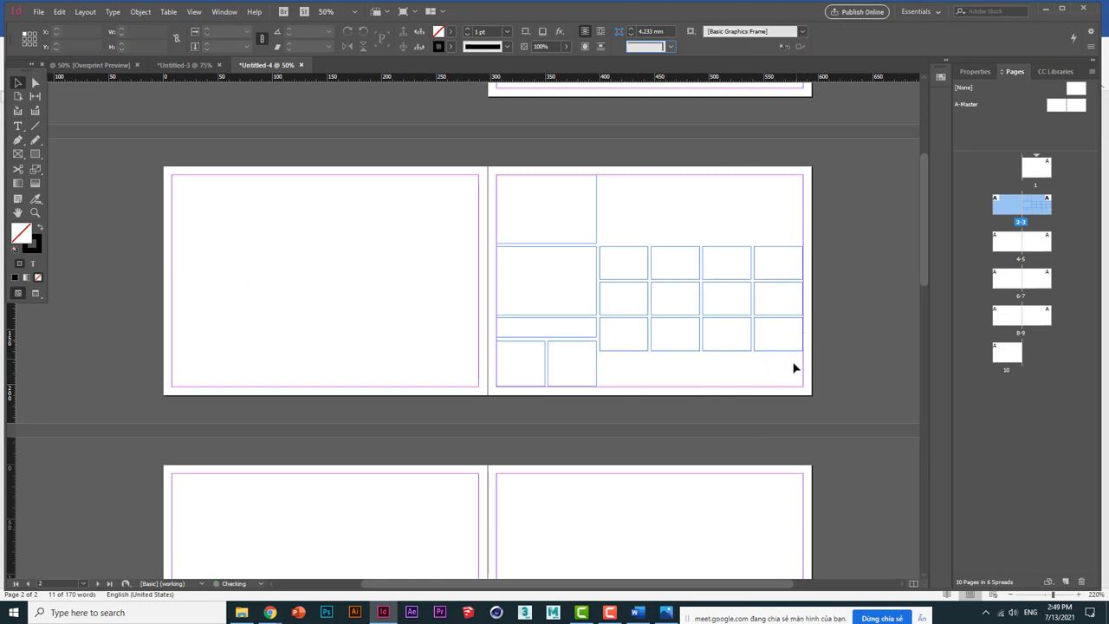
left_click_drag(795, 368, 631, 344)
left_click_drag(702, 350, 680, 402)
left_click(711, 403)
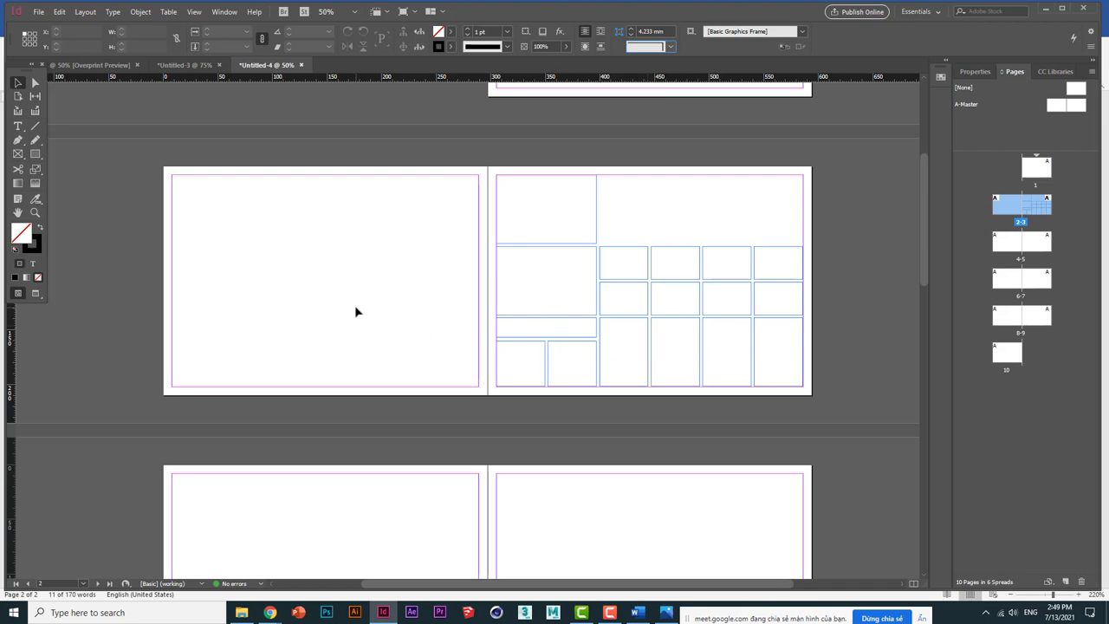
- Load ten photos from the HinchChup folder for placing: _MG_0071, LTH00365, LTH00373, LTH00490, LTH00542, LTH05577, LTH05596, LTH05604, LTH05776 and LTH05787
key("ctrl+d")
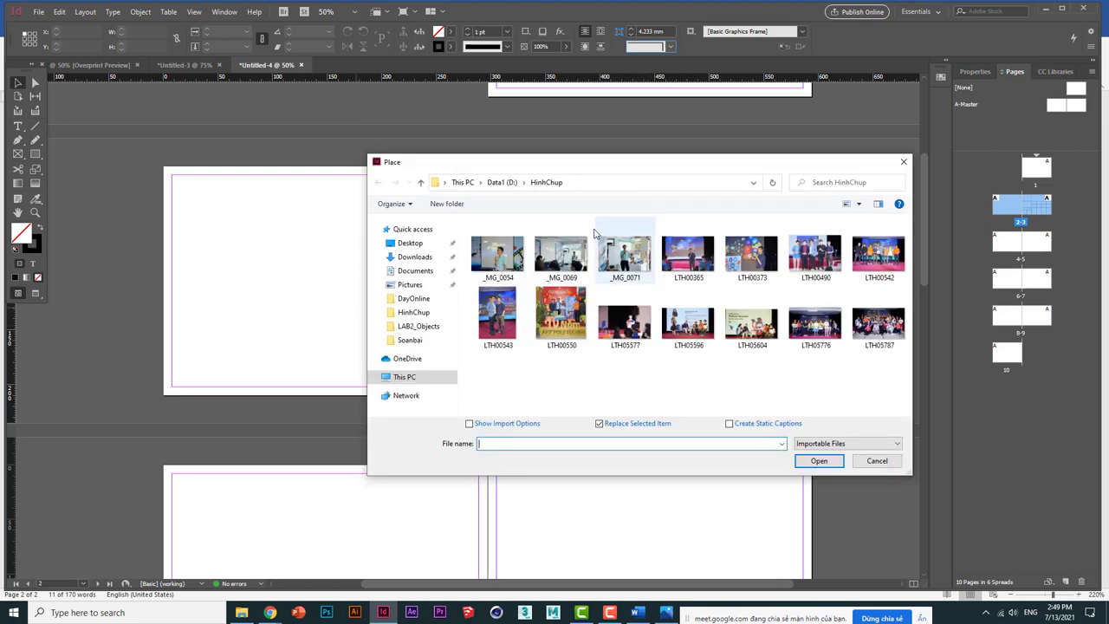
left_click_drag(626, 370, 924, 237)
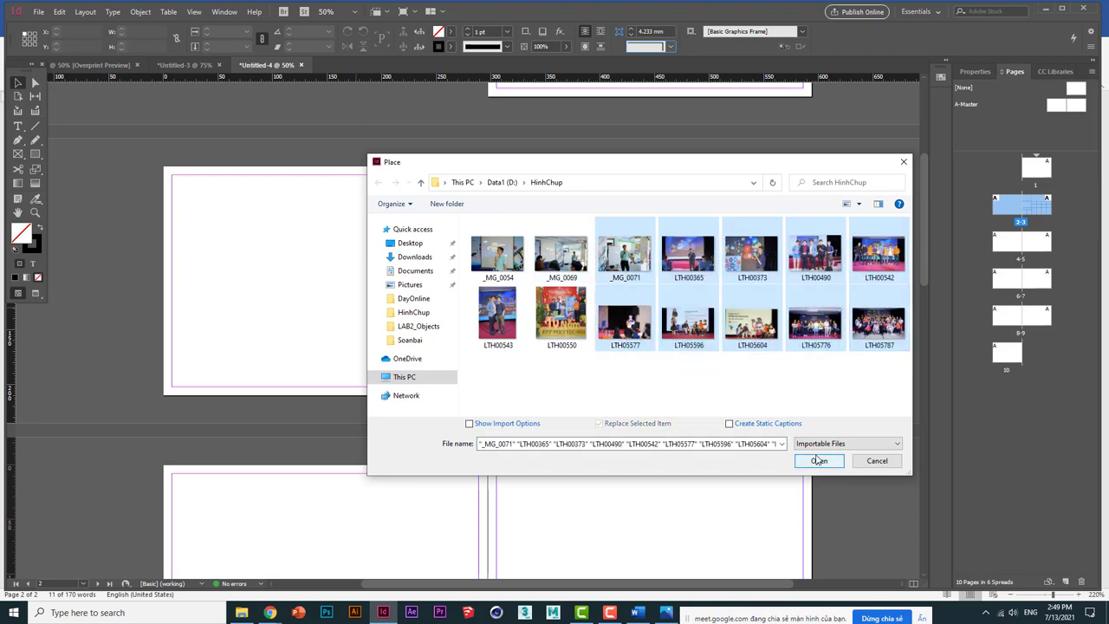
left_click(818, 460)
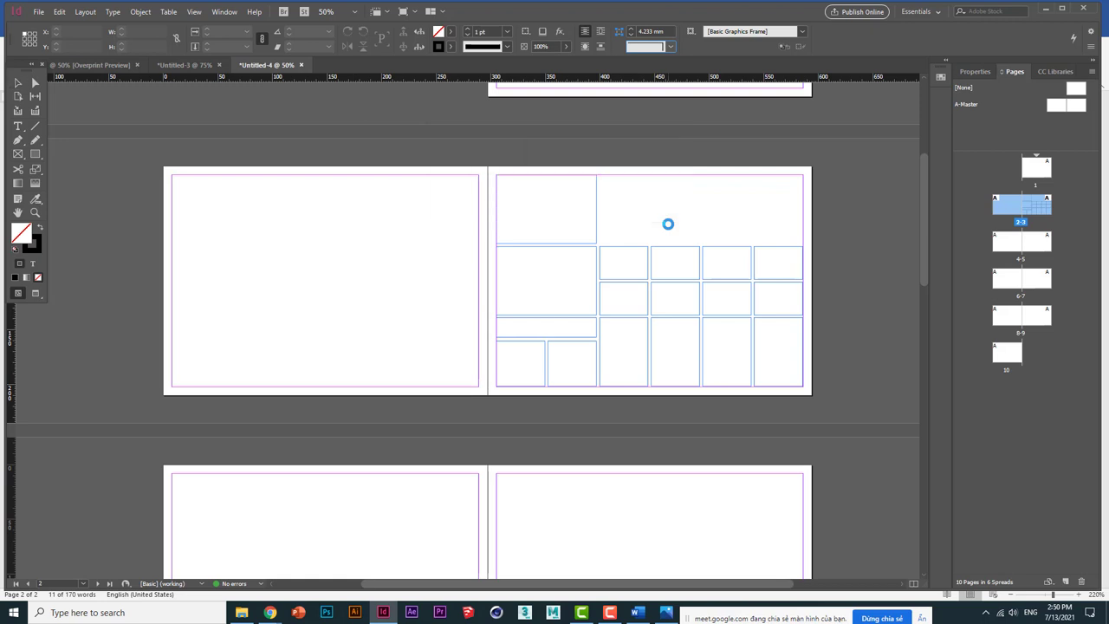
- Place the loaded photos into the two large frames, the lower-left small frame and five of the small grid frames on page 3
left_click(510, 197)
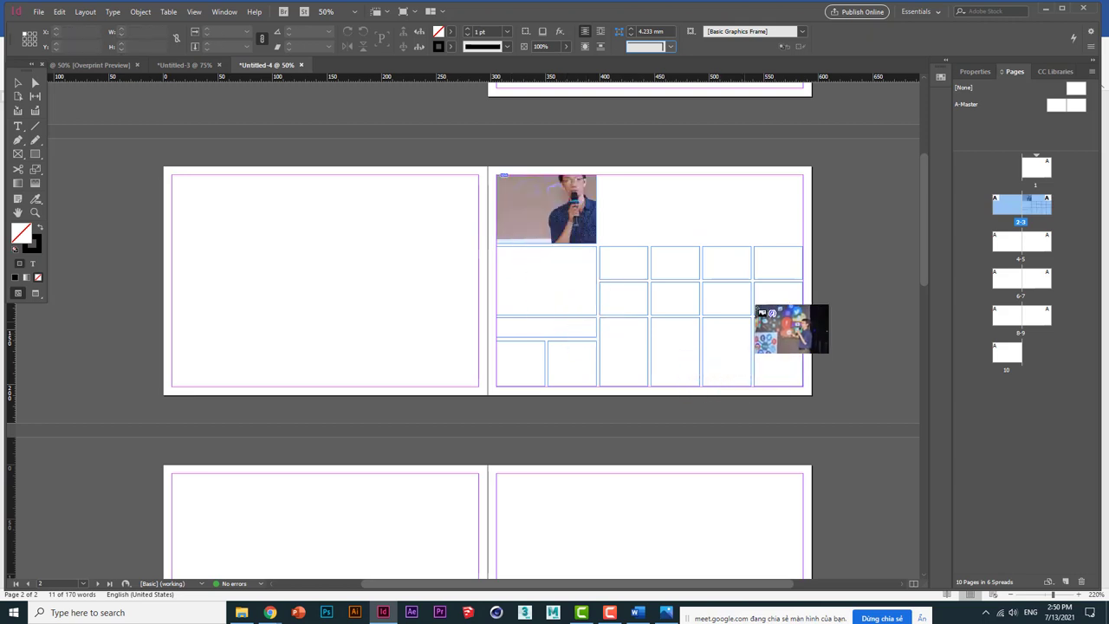
left_click(766, 303)
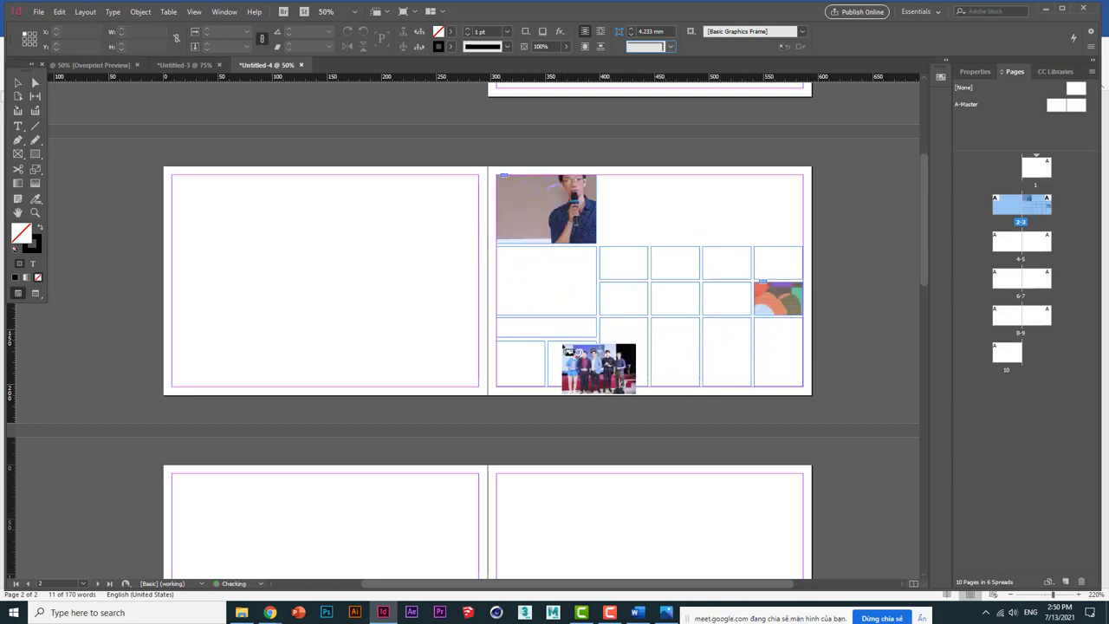
left_click(614, 300)
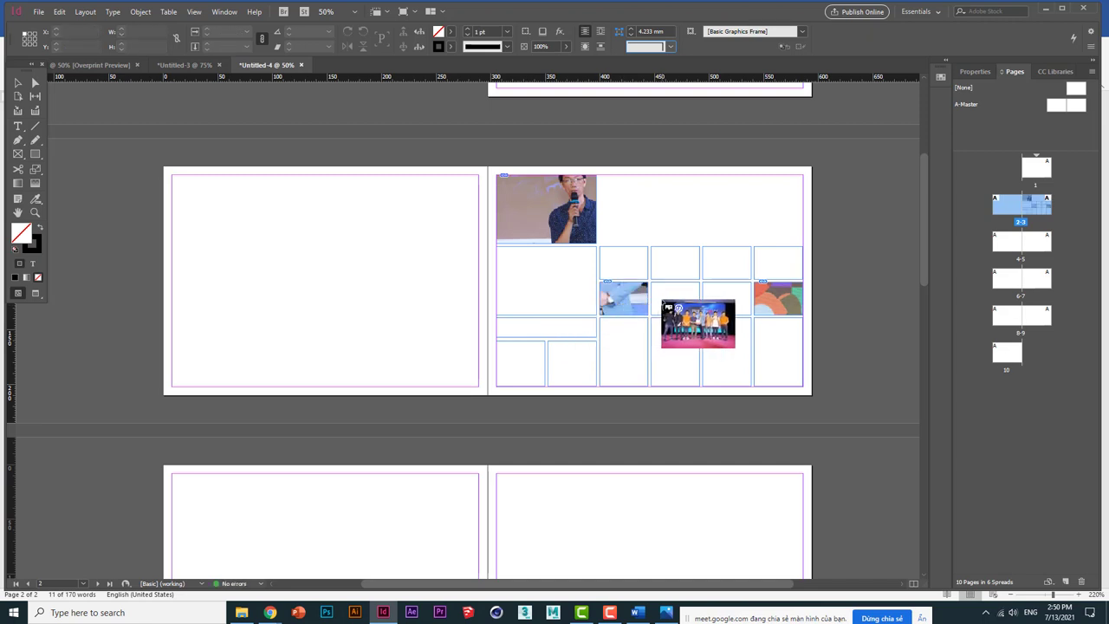
left_click(663, 303)
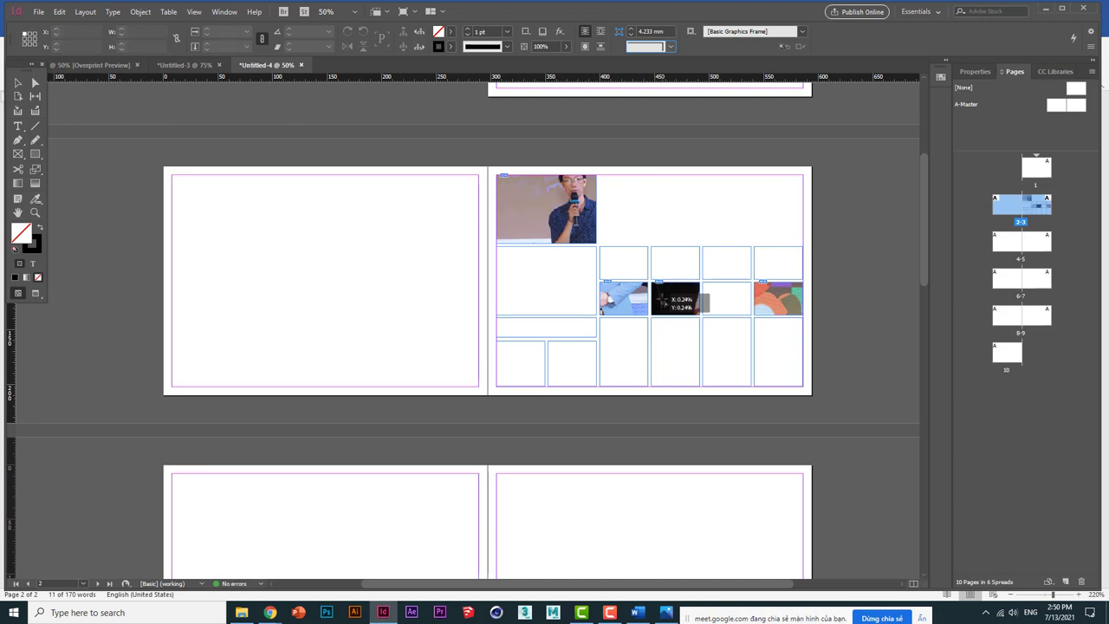
left_click(527, 355)
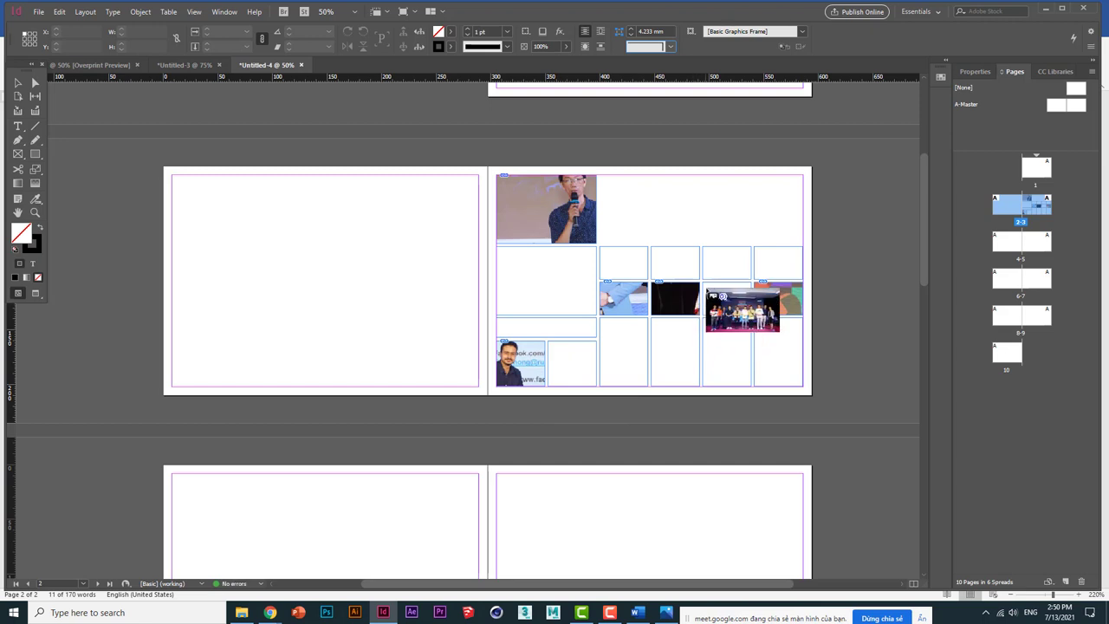
left_click(715, 264)
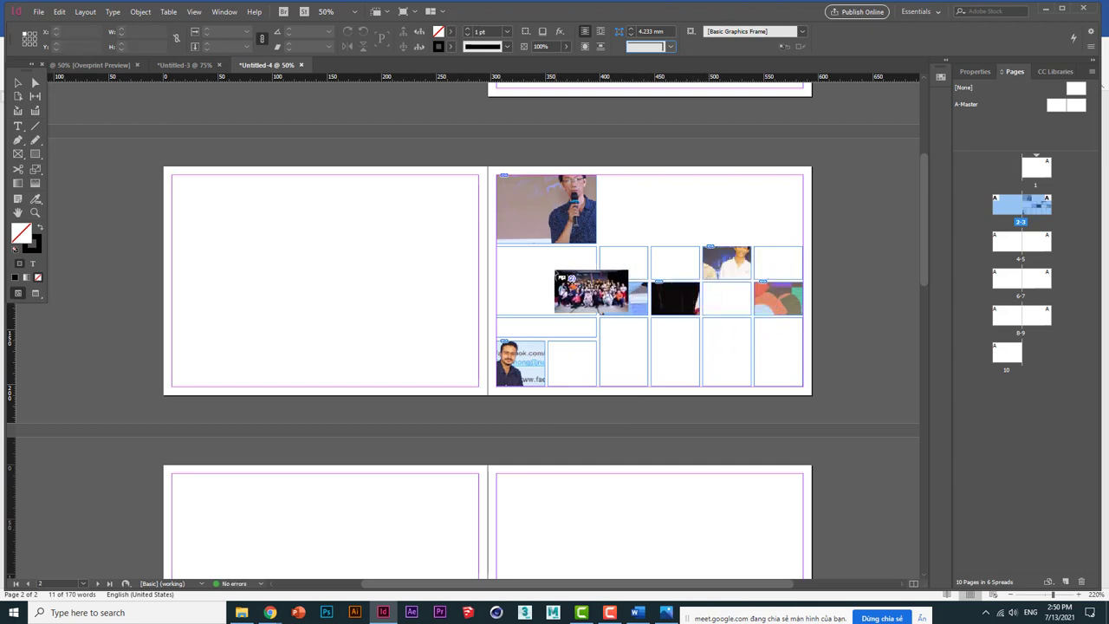
left_click(563, 279)
left_click(621, 269)
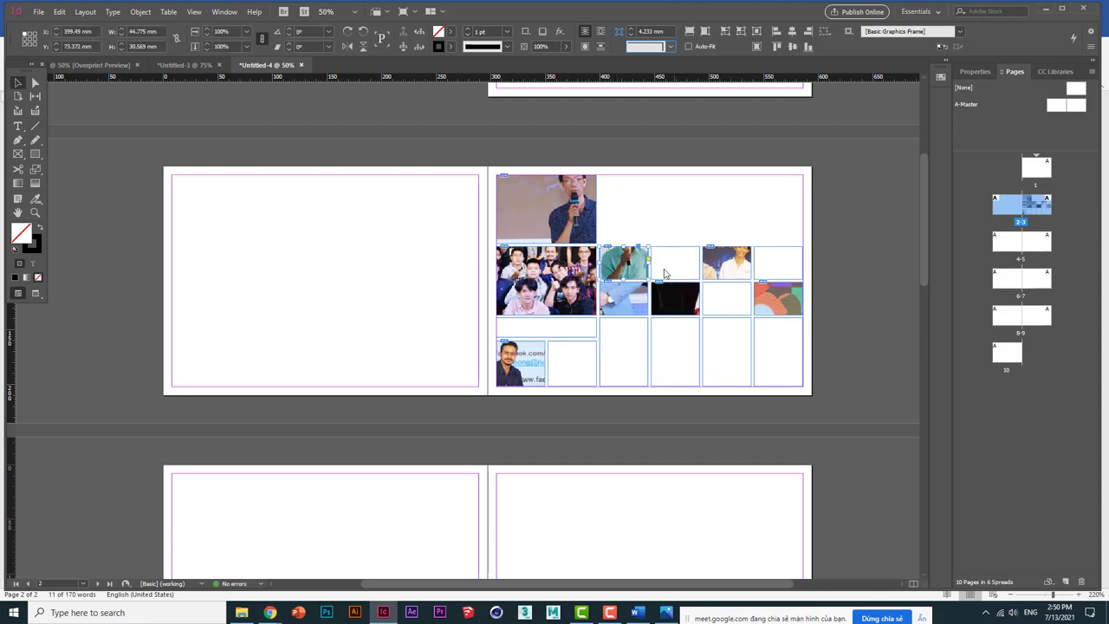
- Load the photos _MG_0054, _MG_0069, LTH00543 and LTH00550 for placing in the remaining frames
key("ctrl+d")
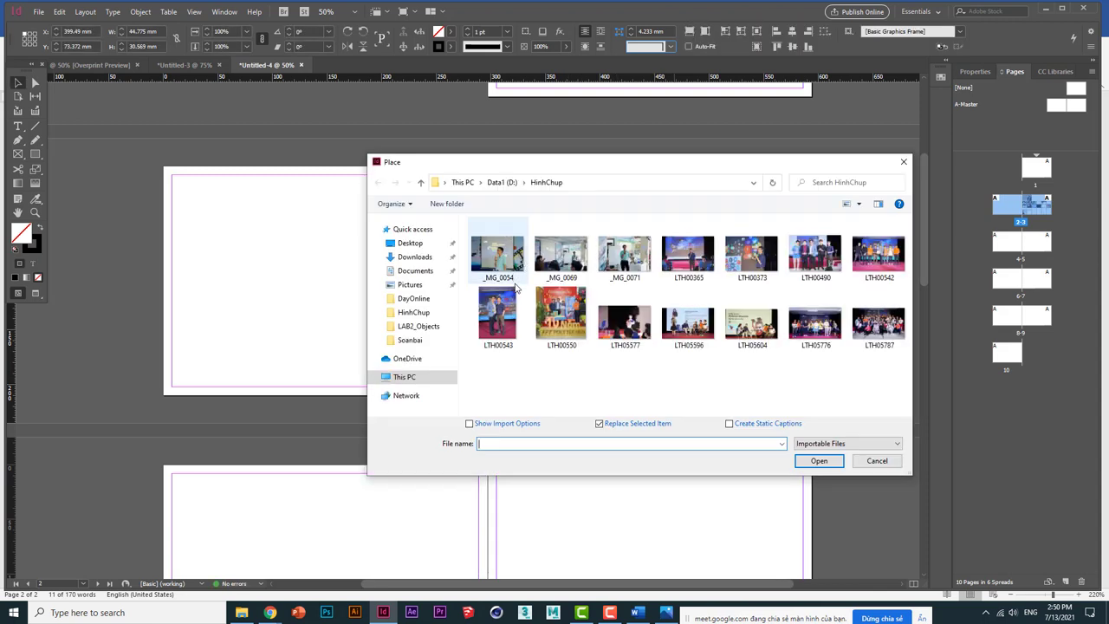
left_click_drag(506, 368, 594, 217)
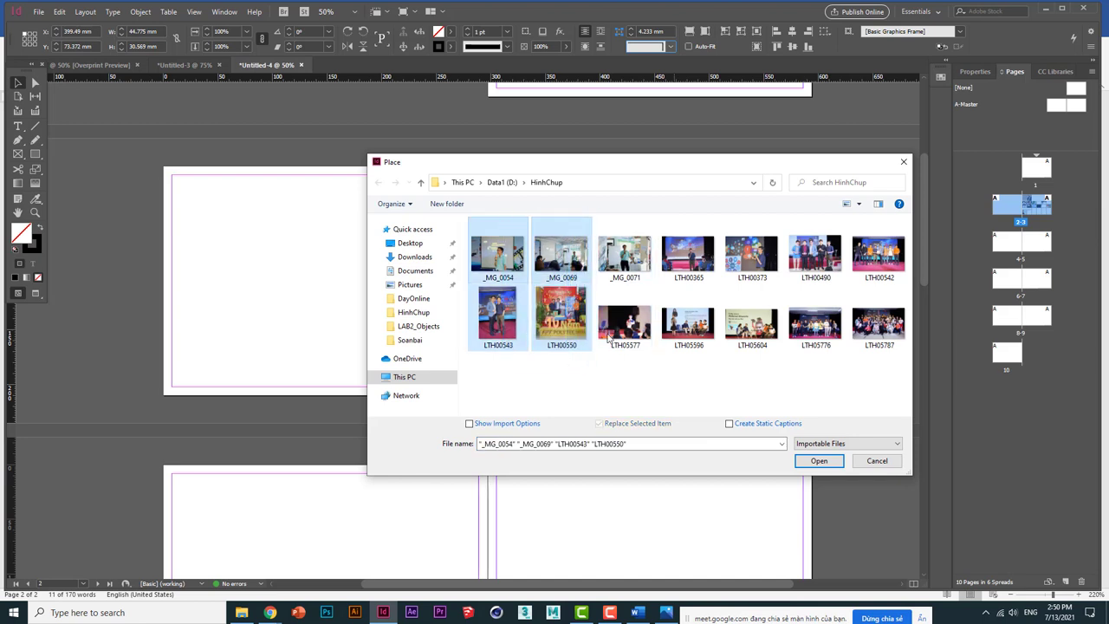
left_click(820, 461)
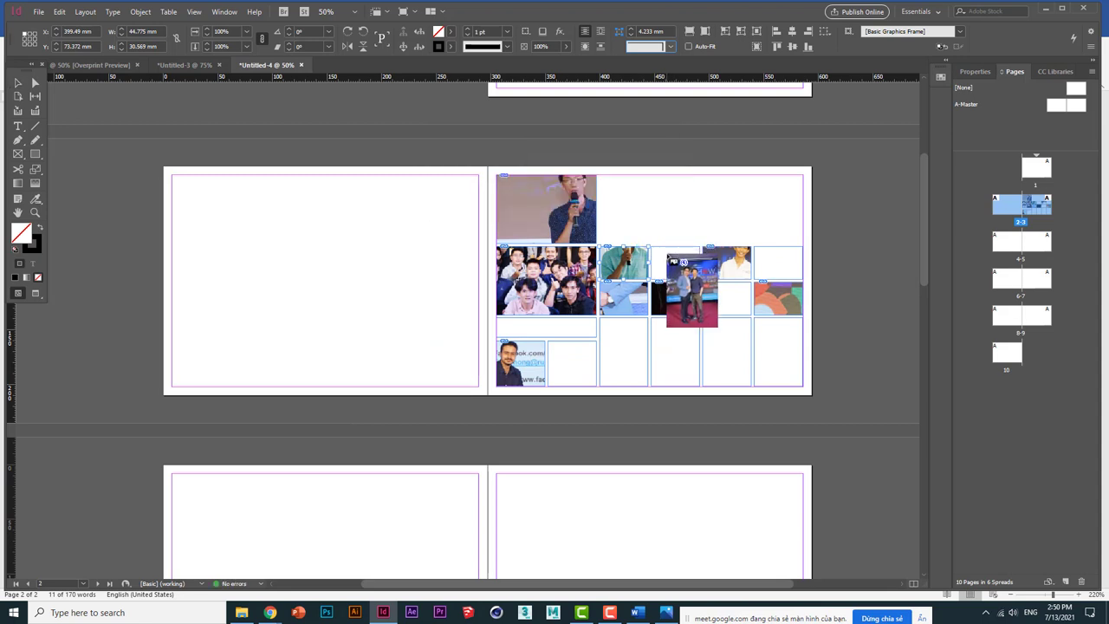
- Place the loaded photos into the remaining empty small grid frames on page 3 and discard the leftover one
left_click(777, 263)
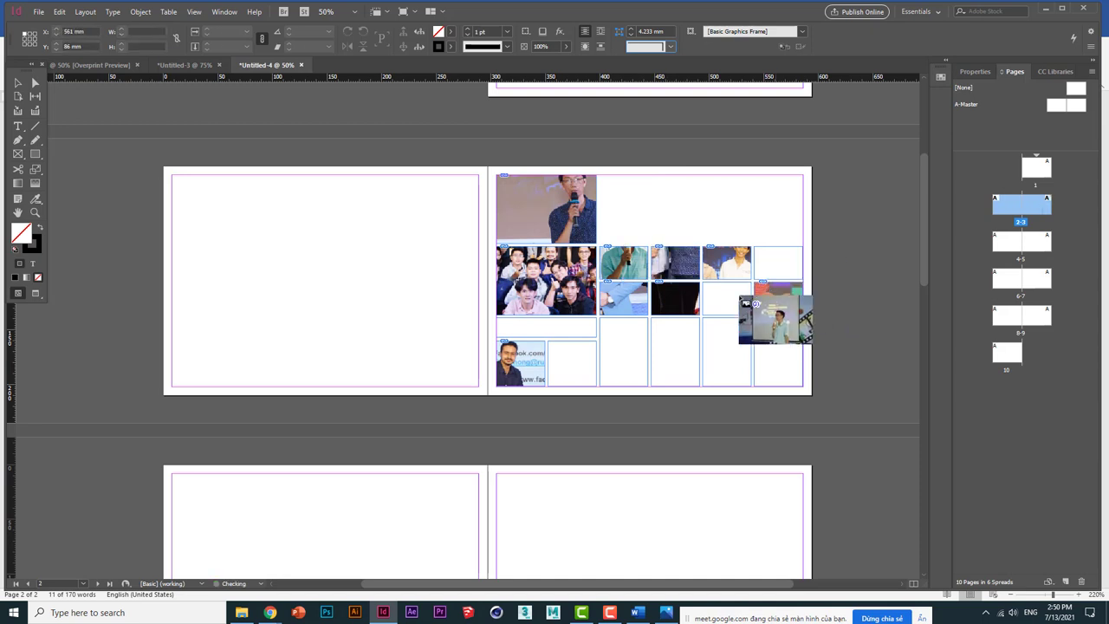
left_click(738, 287)
left_click(775, 294)
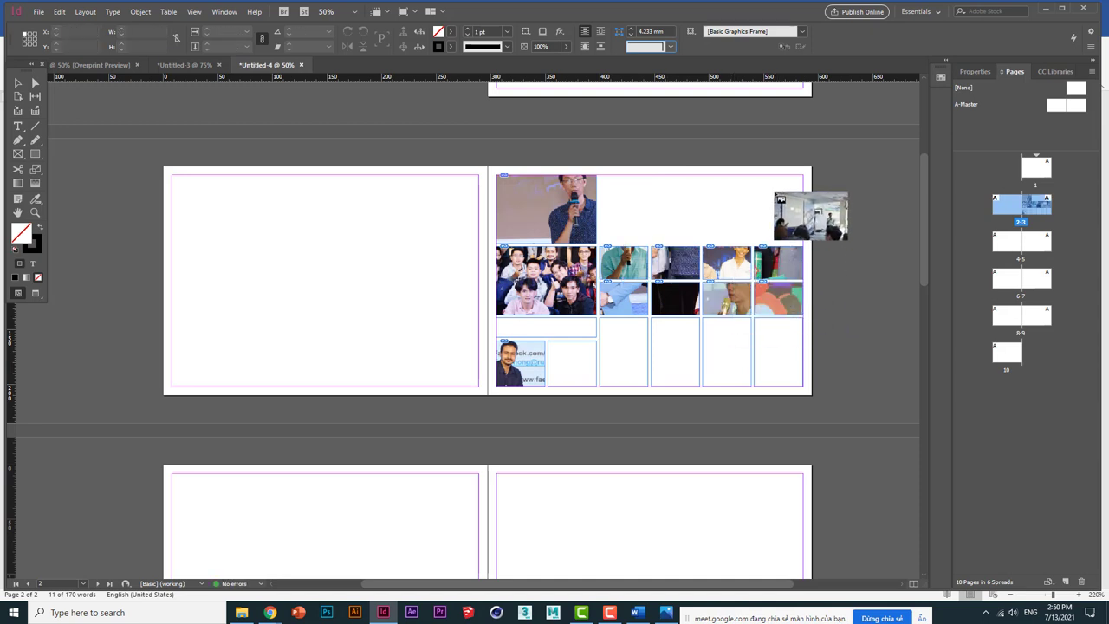
key("Escape")
- Fit all the photos on page 3 proportionally so that each one fills its frame
left_click_drag(835, 172, 370, 358)
left_click(140, 11)
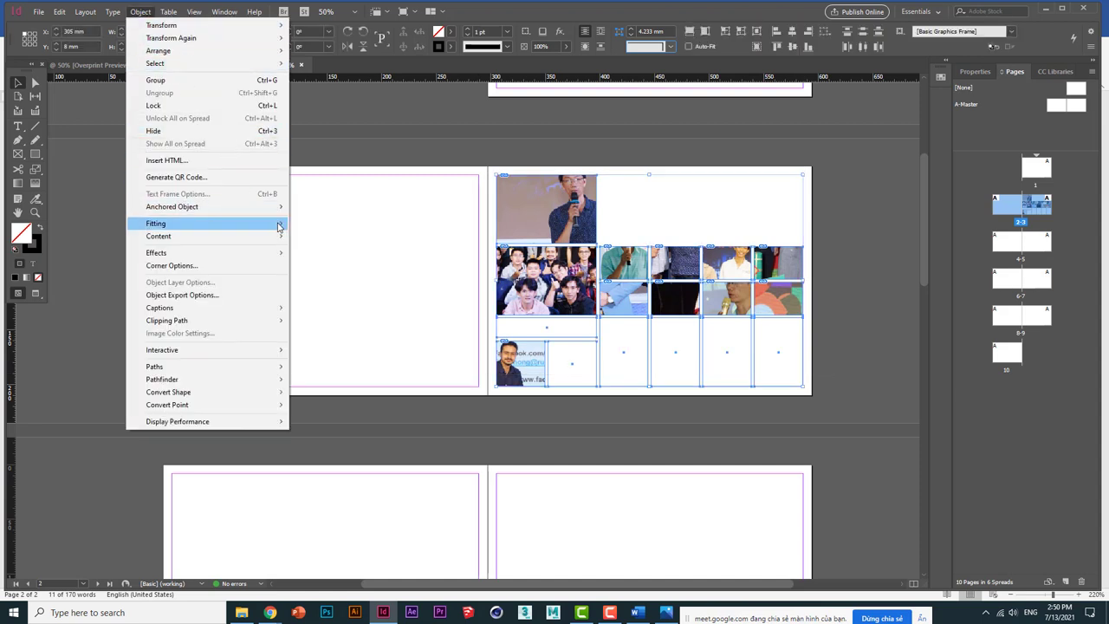
left_click(349, 266)
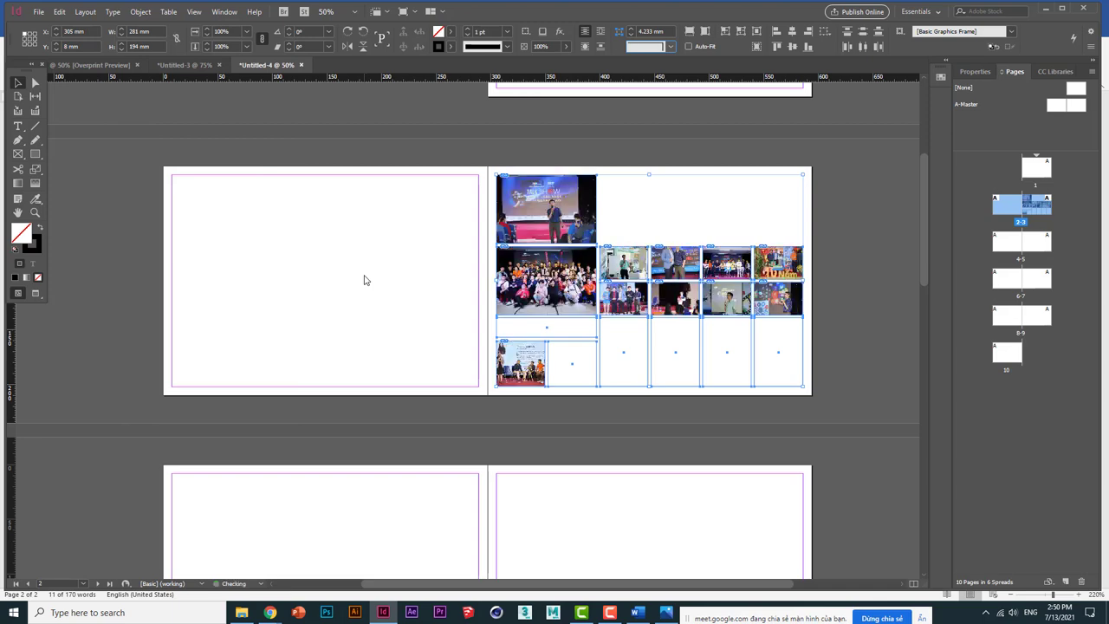
left_click(364, 280)
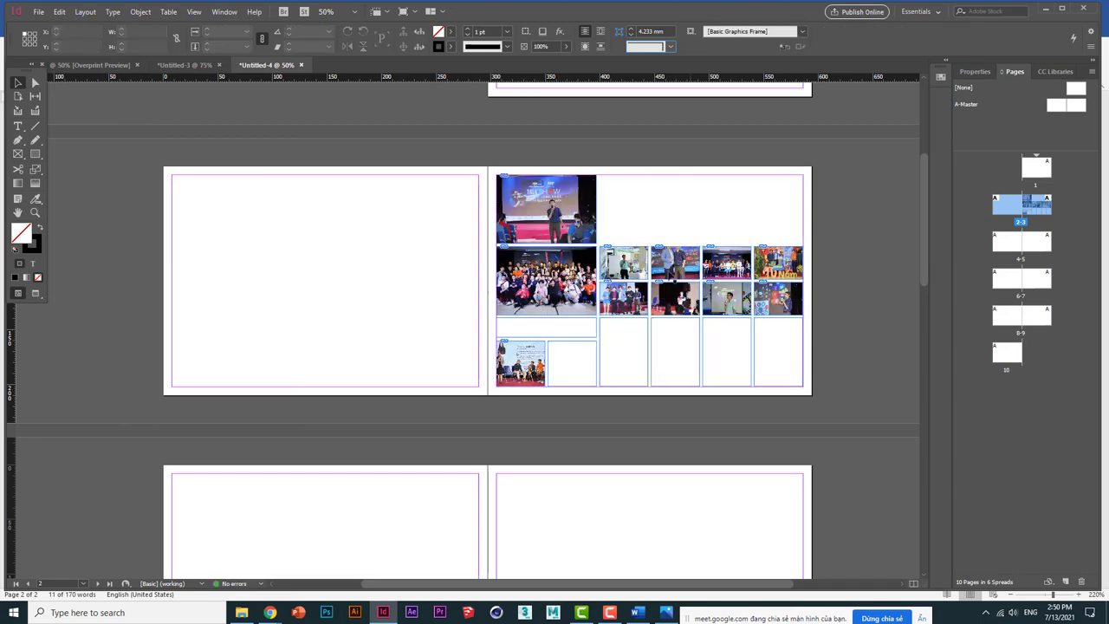
- Shift the photo of two men down inside its grid frame to a vertical offset of about -8.9 mm, showing their heads
left_click_drag(745, 260, 780, 260)
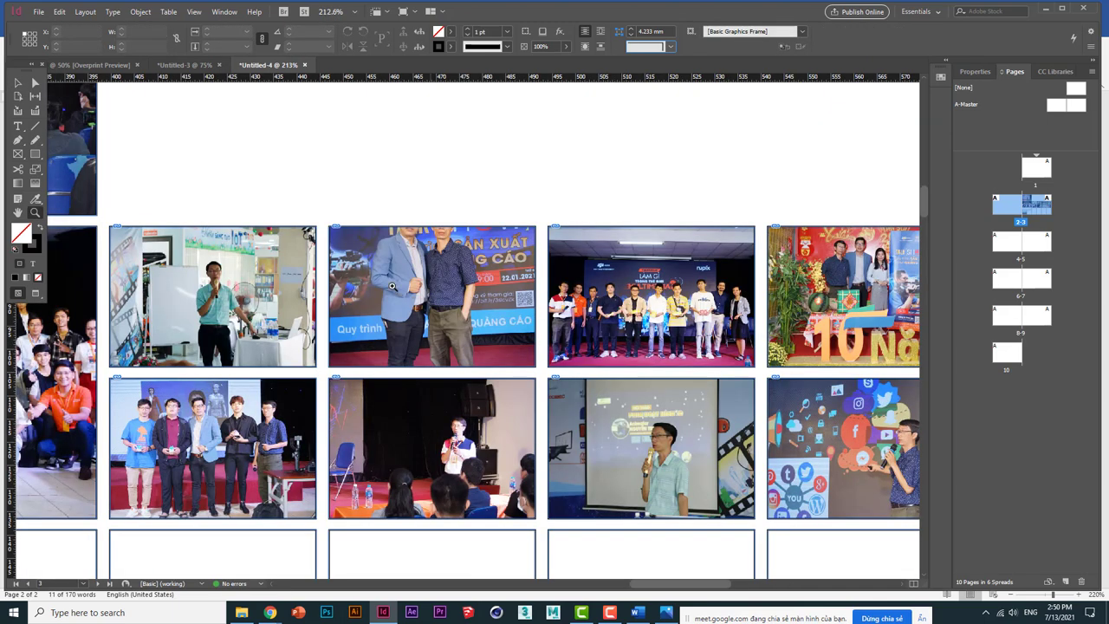
left_click(17, 82)
left_click_drag(431, 306, 434, 343)
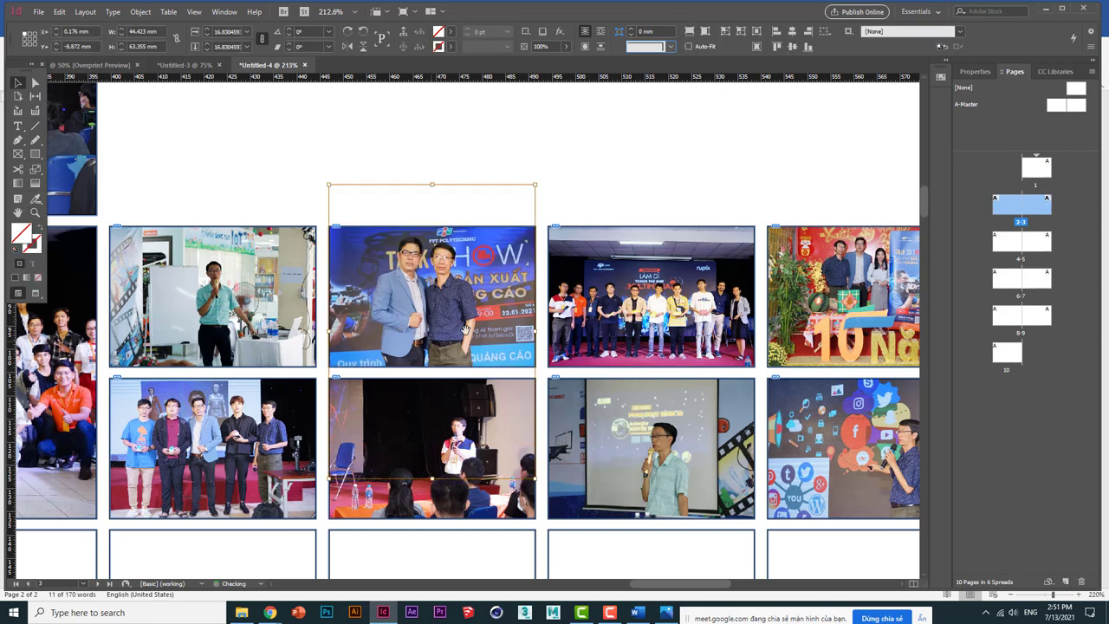
left_click(663, 171)
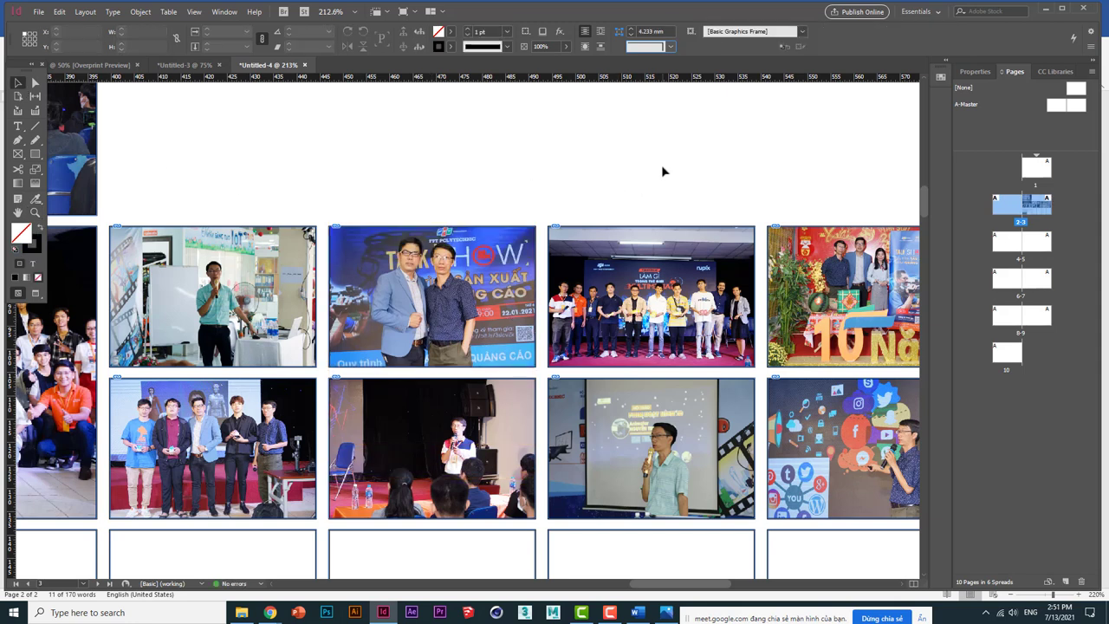
- Preview the spread in Presentation mode and return to the normal layout view
key("ctrl+minus")
key("ctrl+minus")
key("ctrl+minus")
key("ctrl+minus")
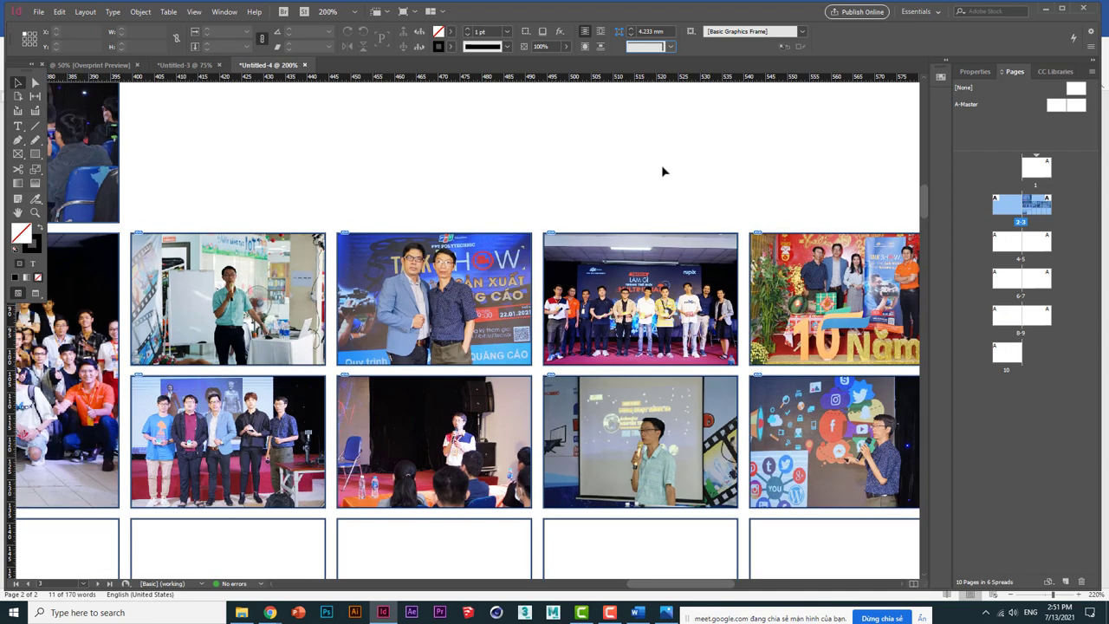
key("ctrl+minus")
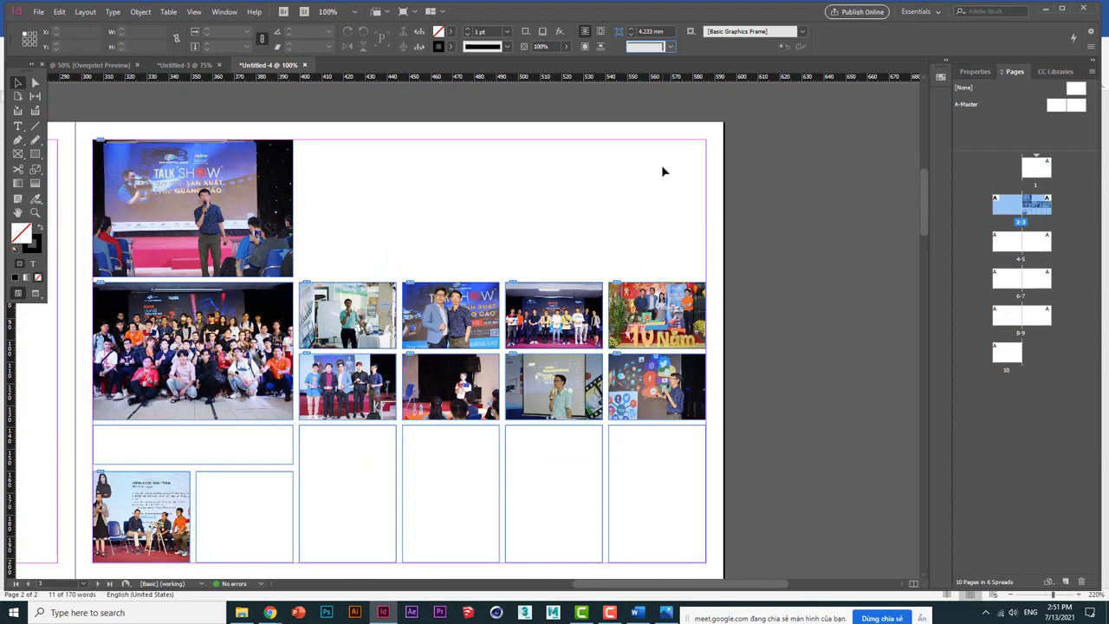
key("ctrl+minus")
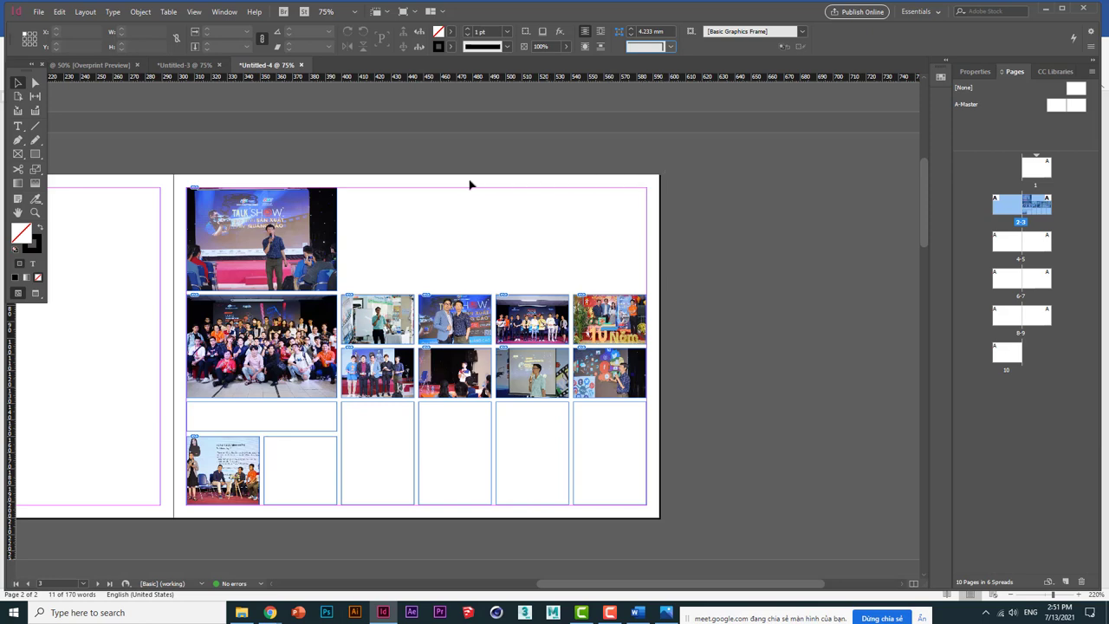
left_click(194, 12)
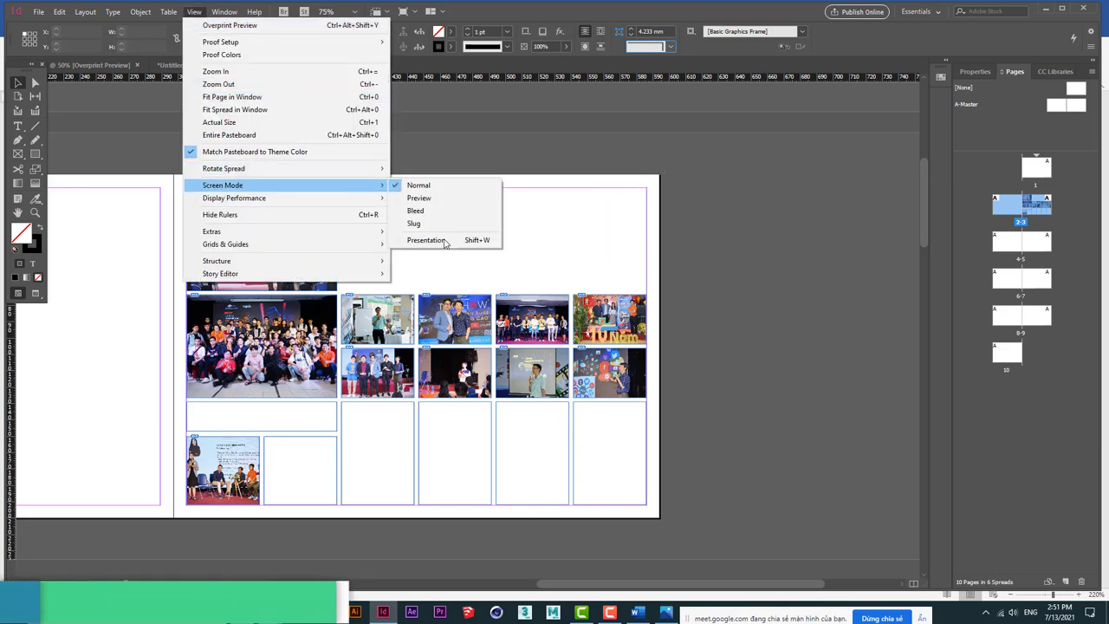
left_click(445, 247)
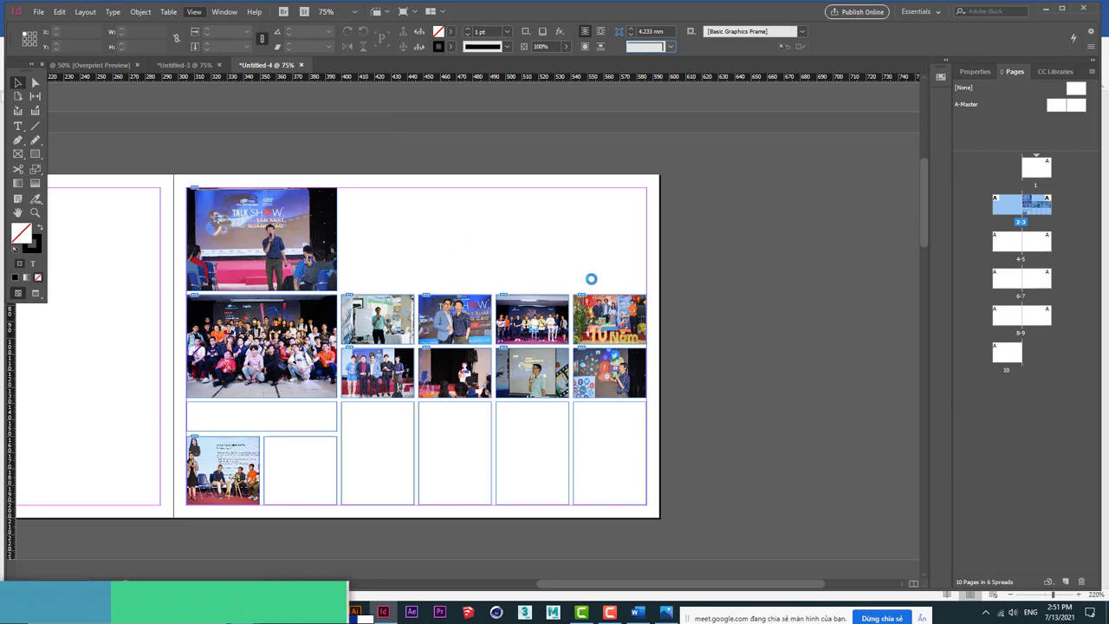
key("shift+w")
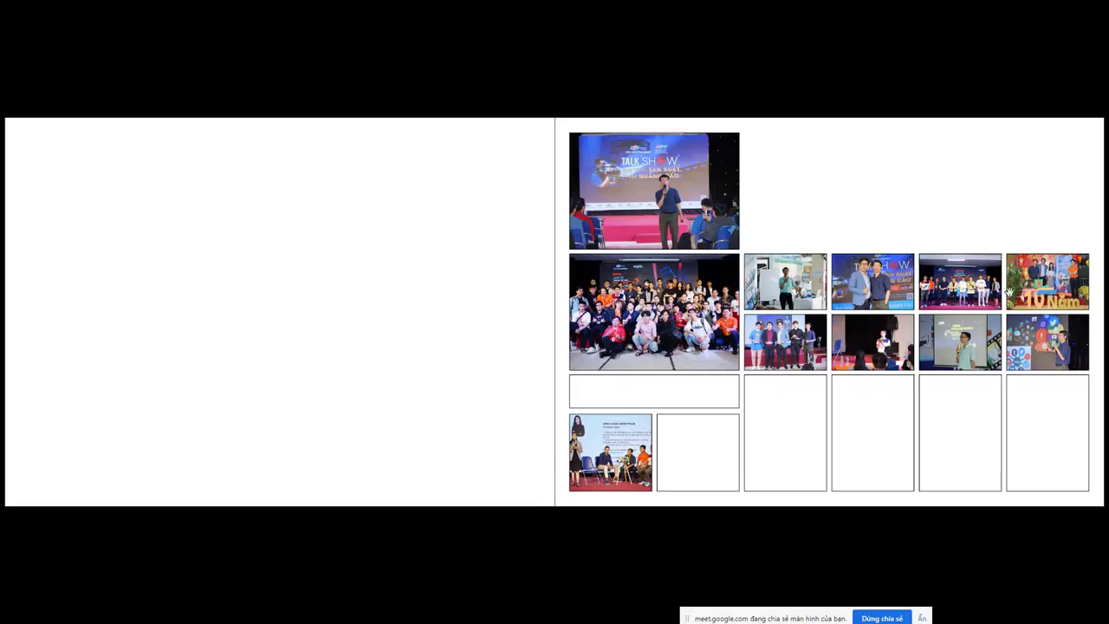
key("Escape")
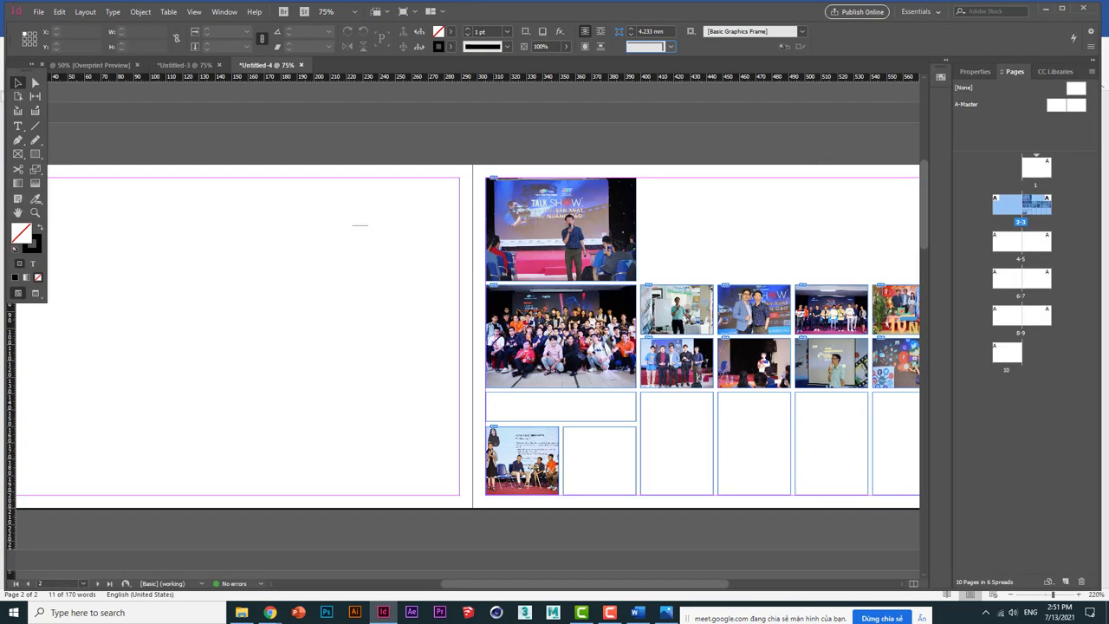
- Remove the stroke from all the frames on page 3
left_click_drag(352, 225, 884, 483)
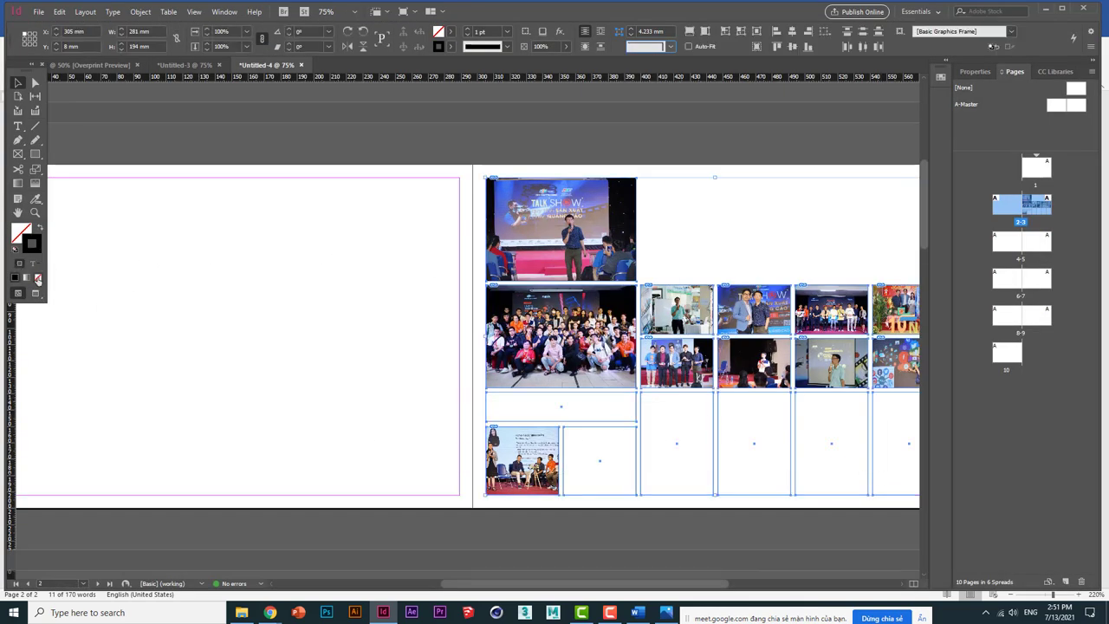
left_click(37, 277)
left_click(231, 271)
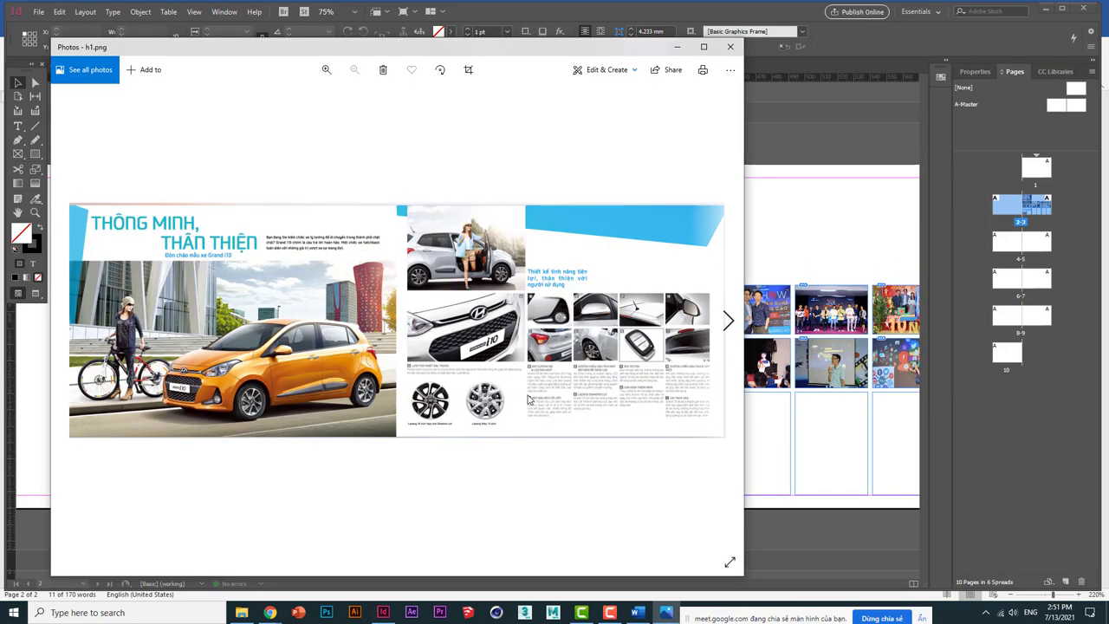
- Examine the brochure reference images h1.png and h2.png in Photos and close the viewer
left_click(732, 327)
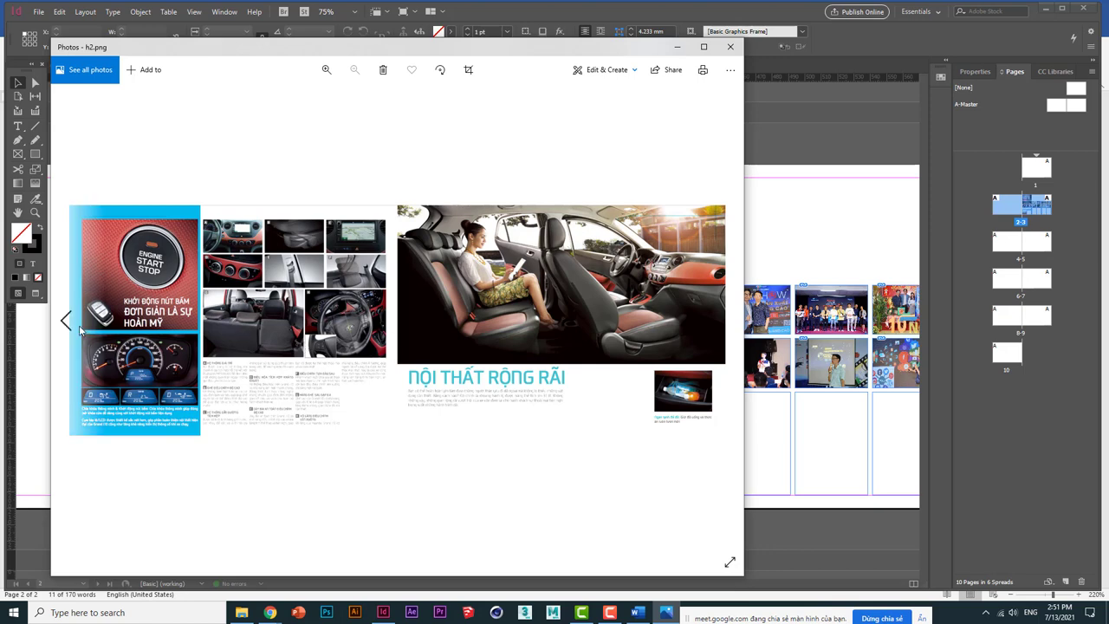
left_click(66, 319)
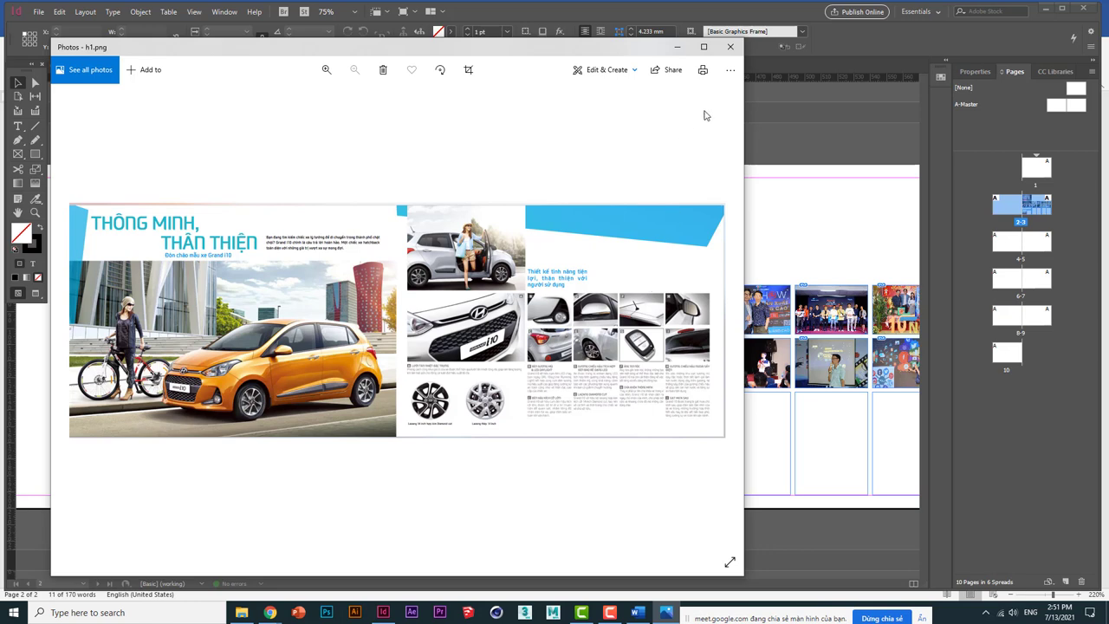
left_click(730, 47)
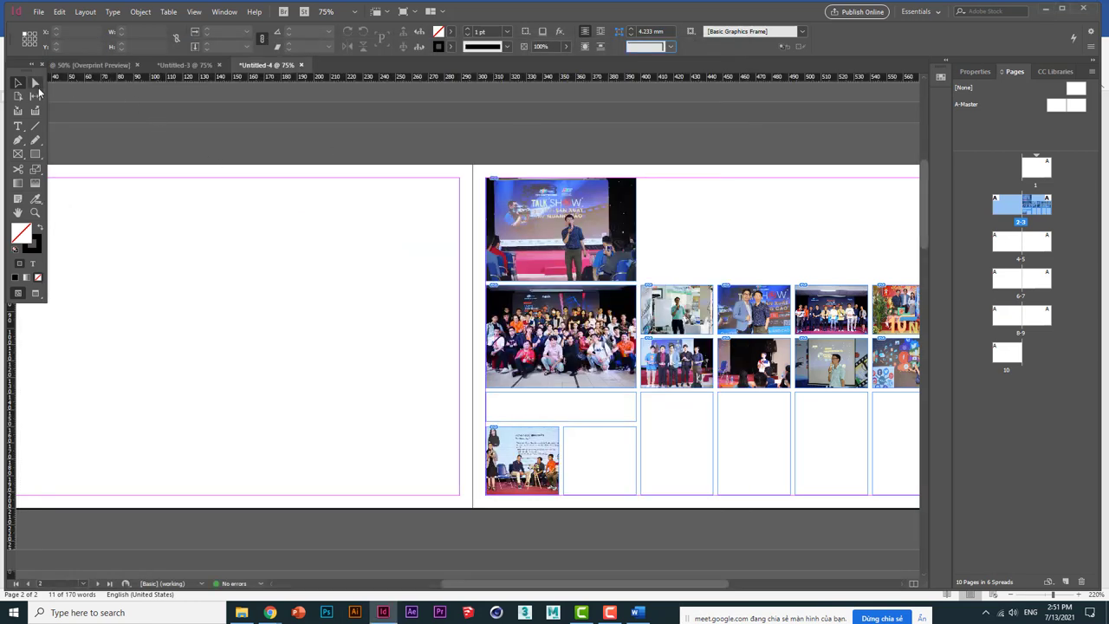